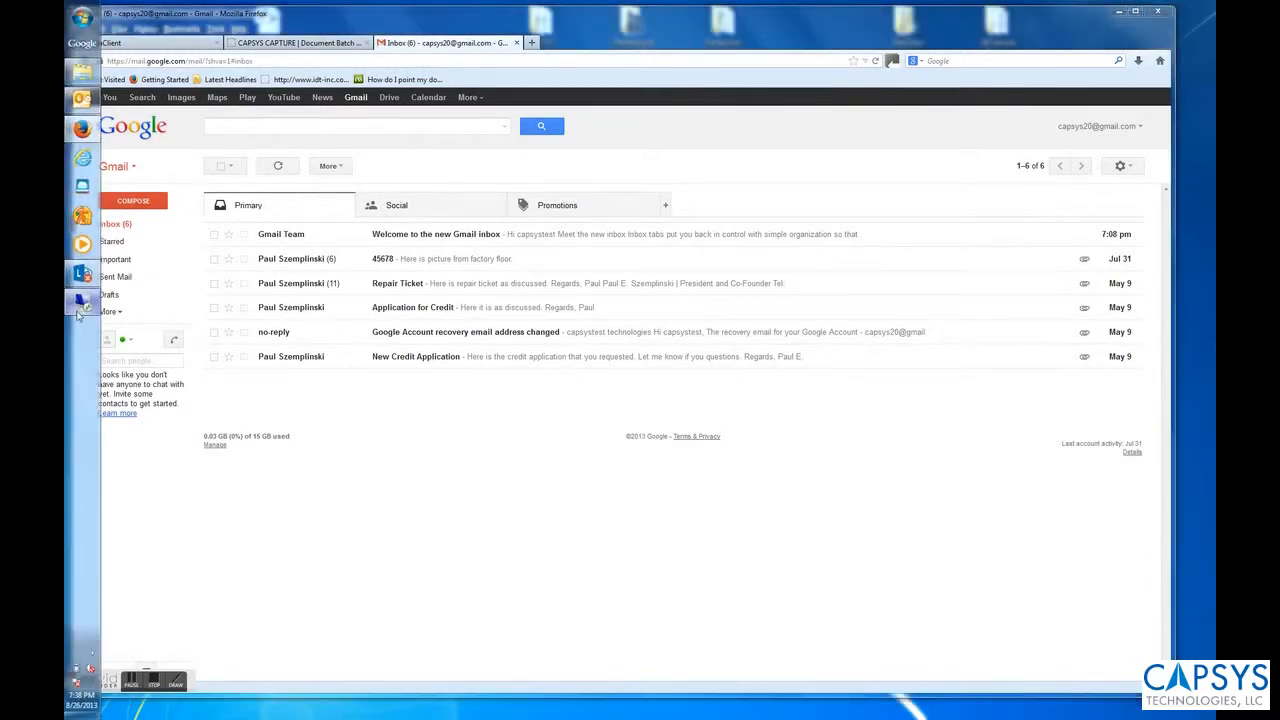
- Switch to CAPSYS CAPTURE Server Manager on the remote server and open the Azure Local group's CAPSYS Capture E-Mail Gateway configuration
left_click(80, 305)
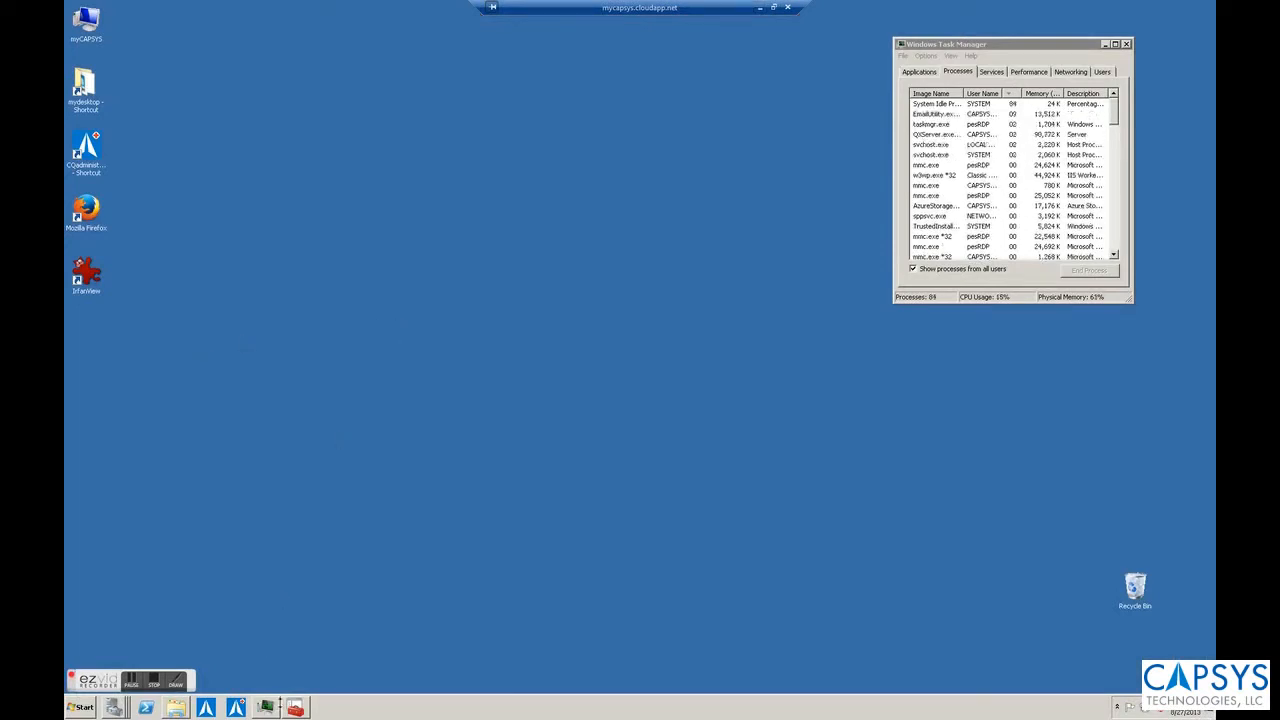
left_click(295, 707)
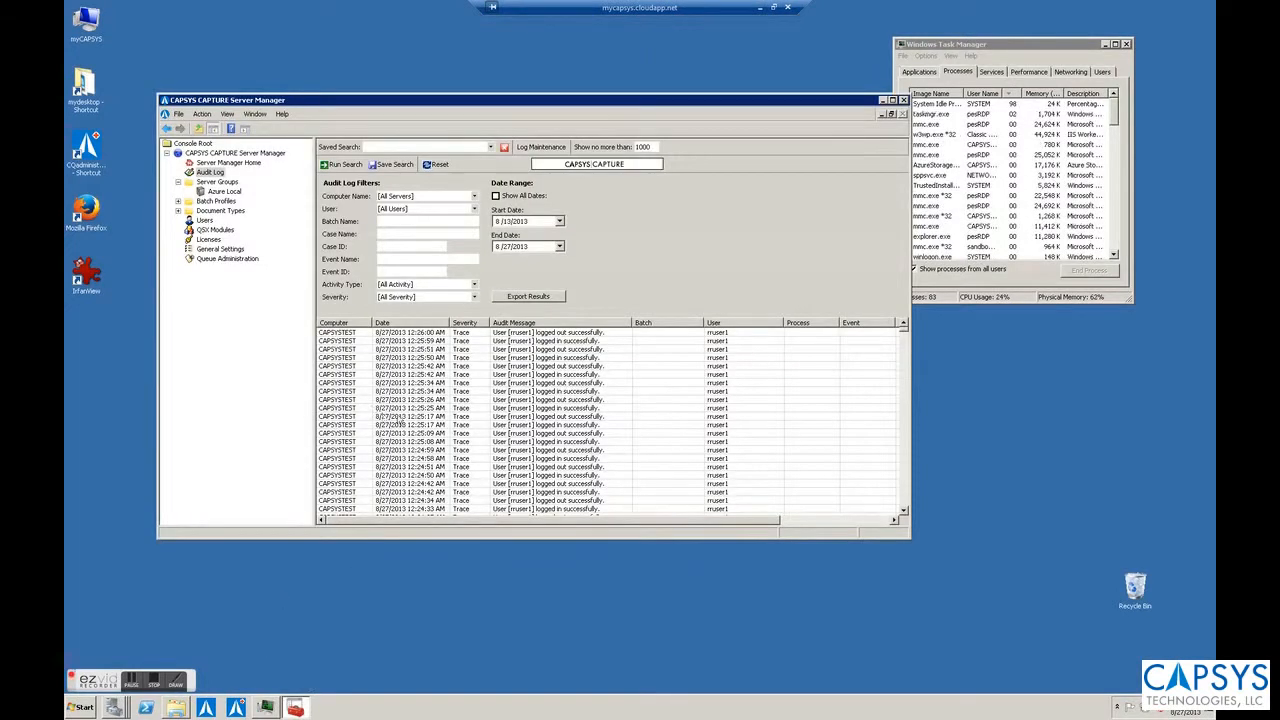
left_click(222, 191)
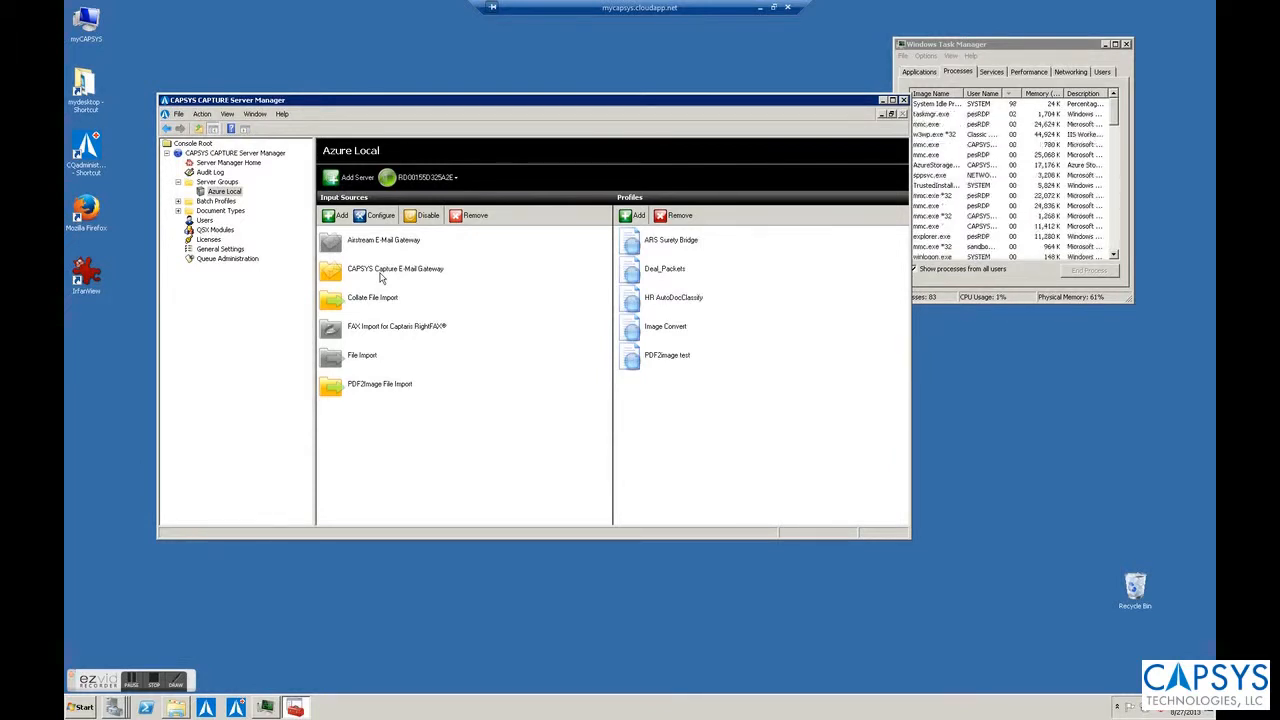
left_click(380, 279)
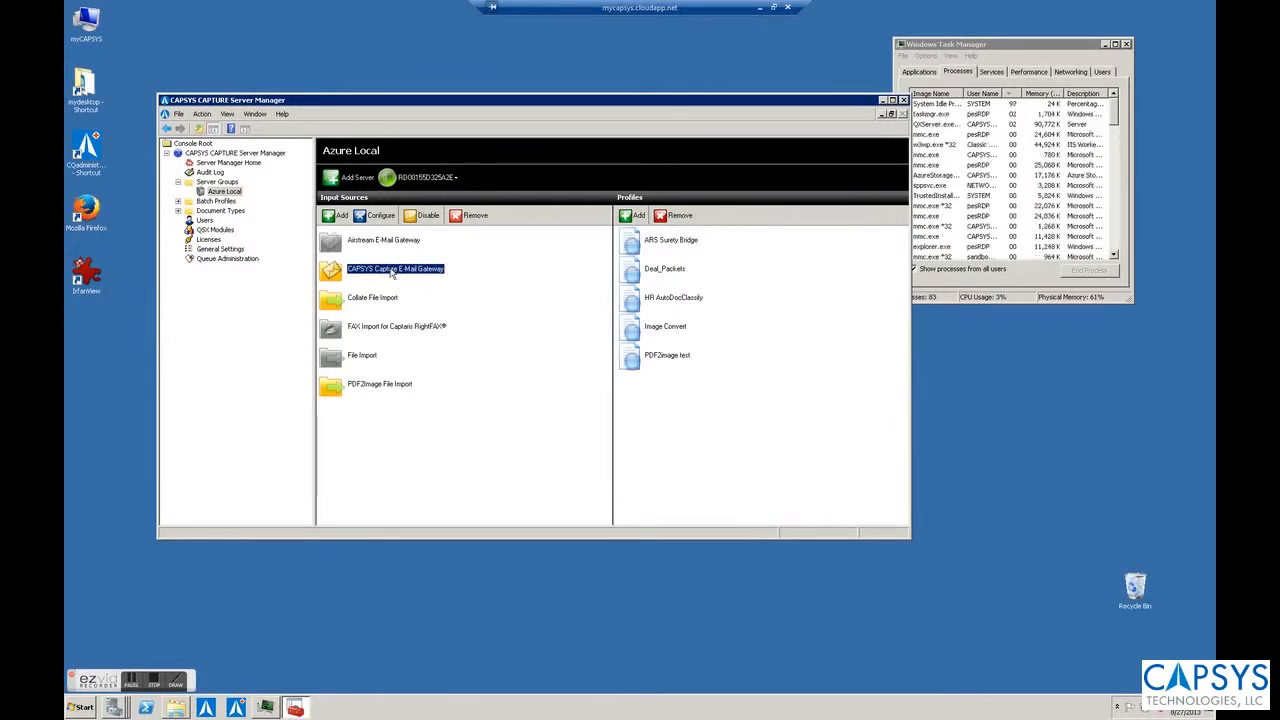
left_click(380, 216)
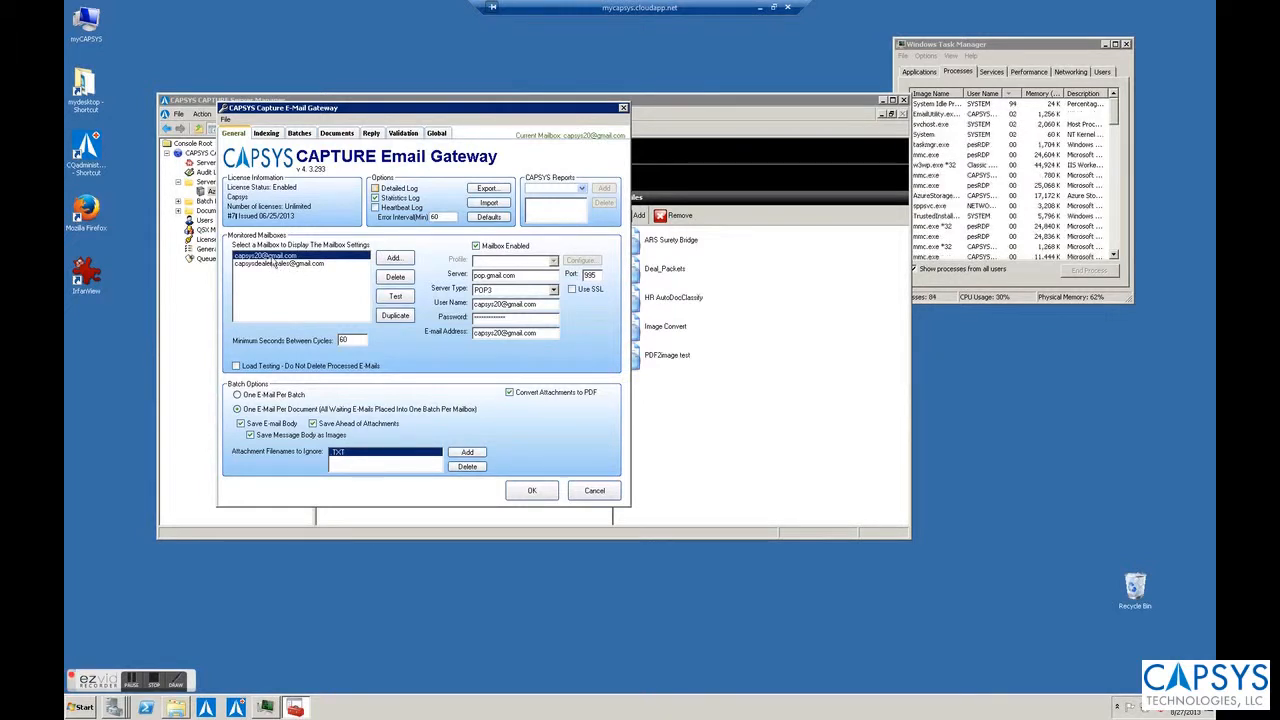
- Compare the general settings of the two monitored mailboxes, ending on the first mailbox
left_click(306, 265)
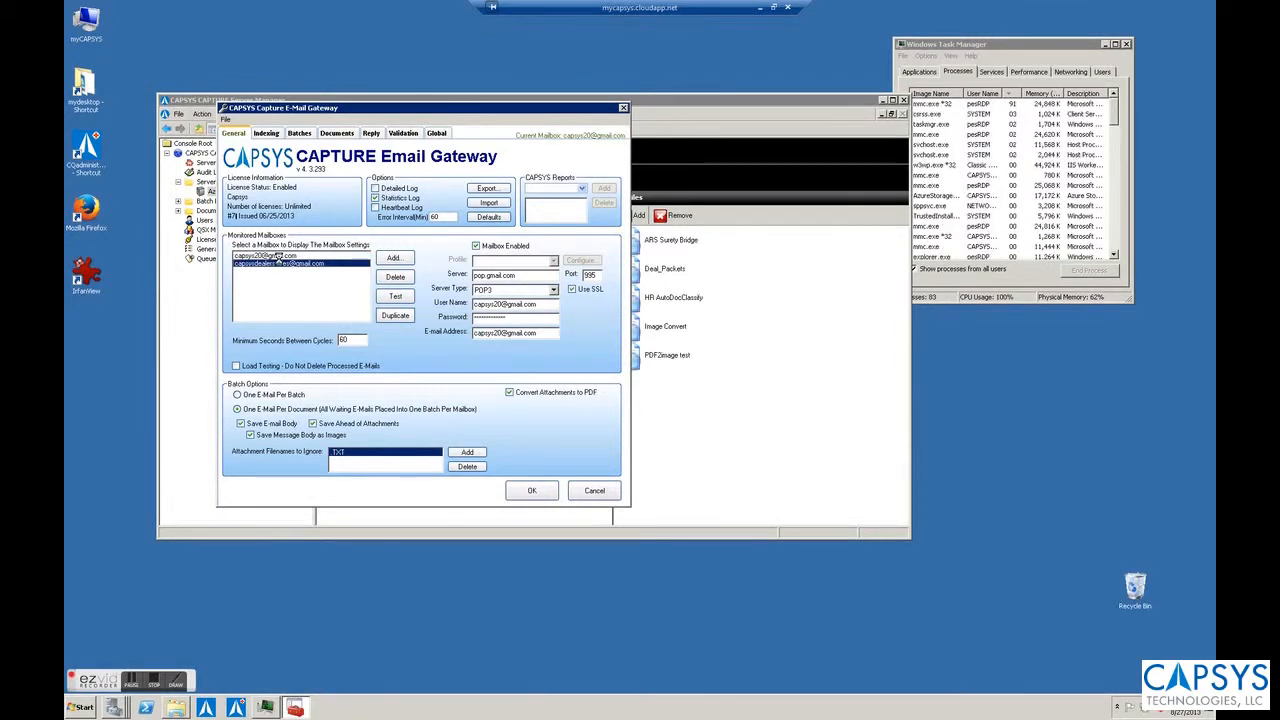
left_click(282, 265)
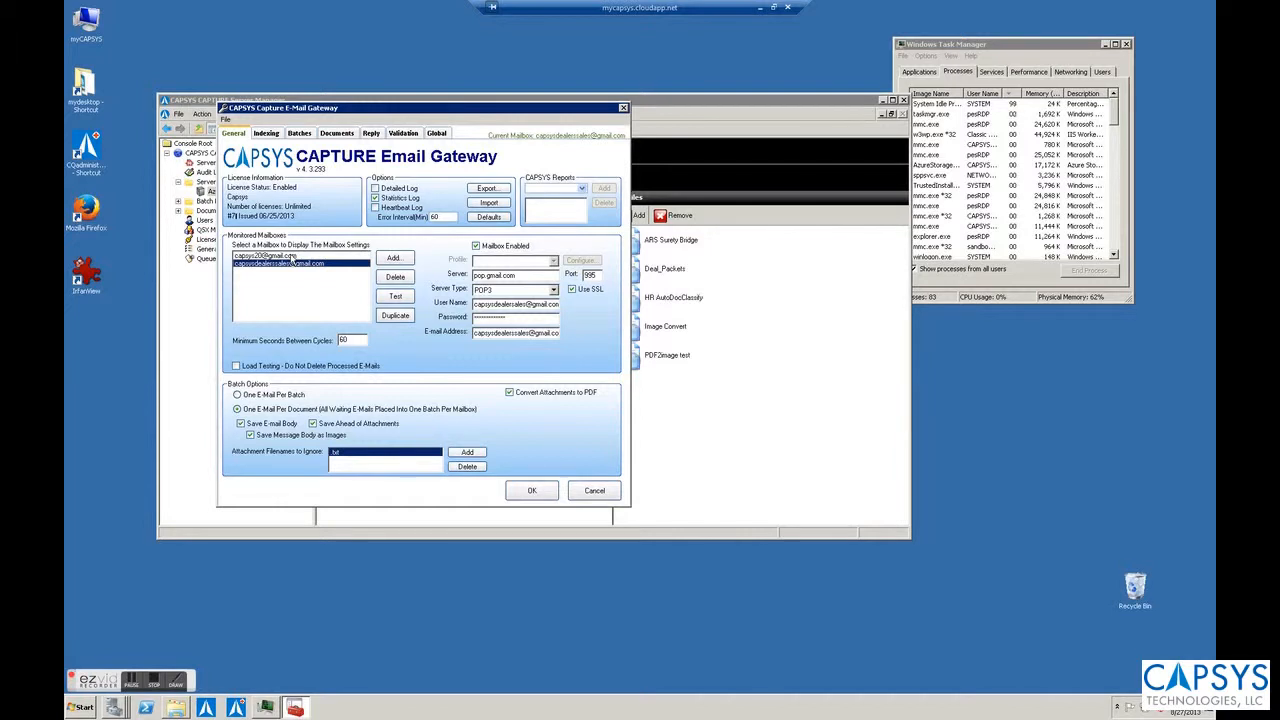
left_click(285, 256)
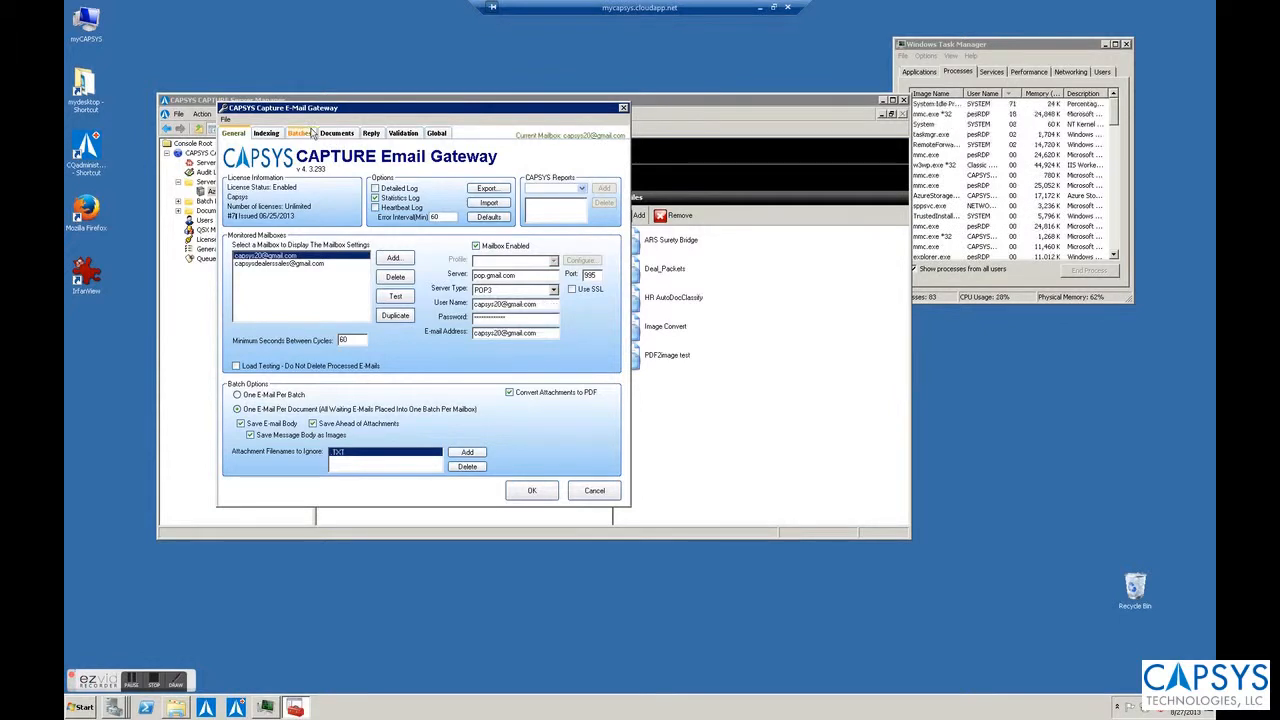
- Check the first mailbox's batch profile assignment, close the gateway configuration without saving, and view the HR AutoDocClassify batch profile's workflow
left_click(300, 133)
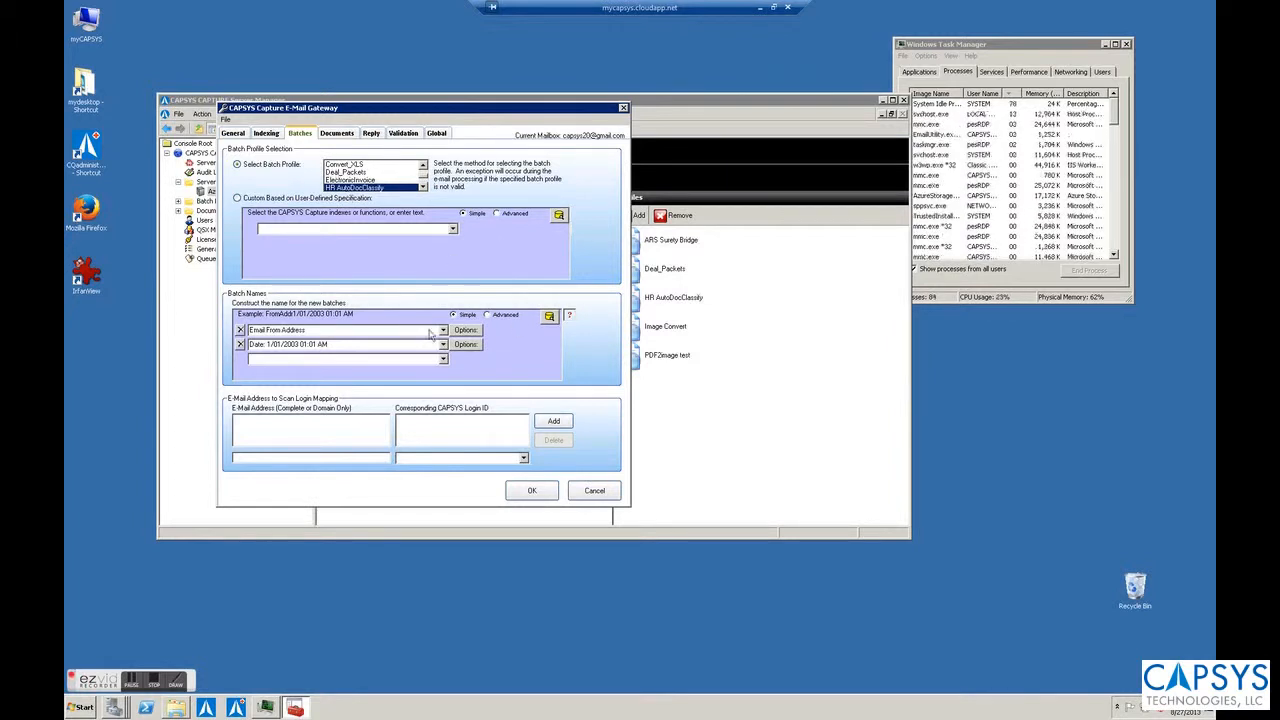
left_click(592, 491)
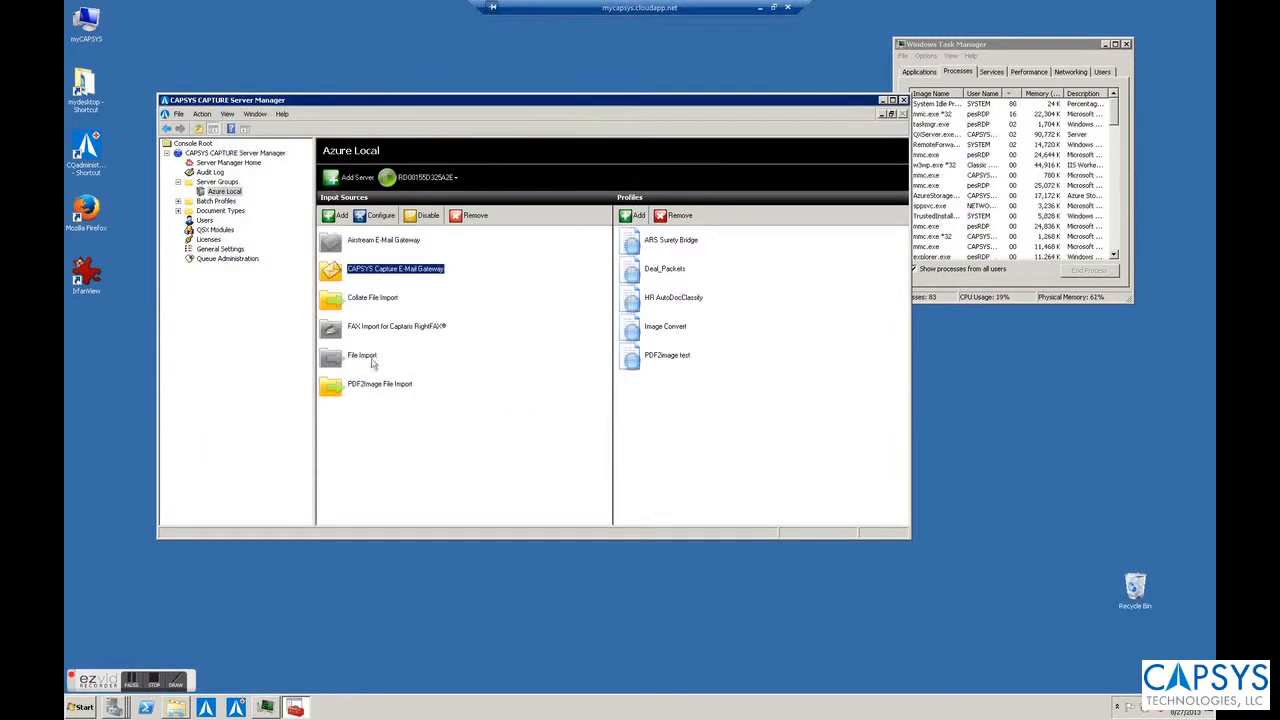
left_click(178, 201)
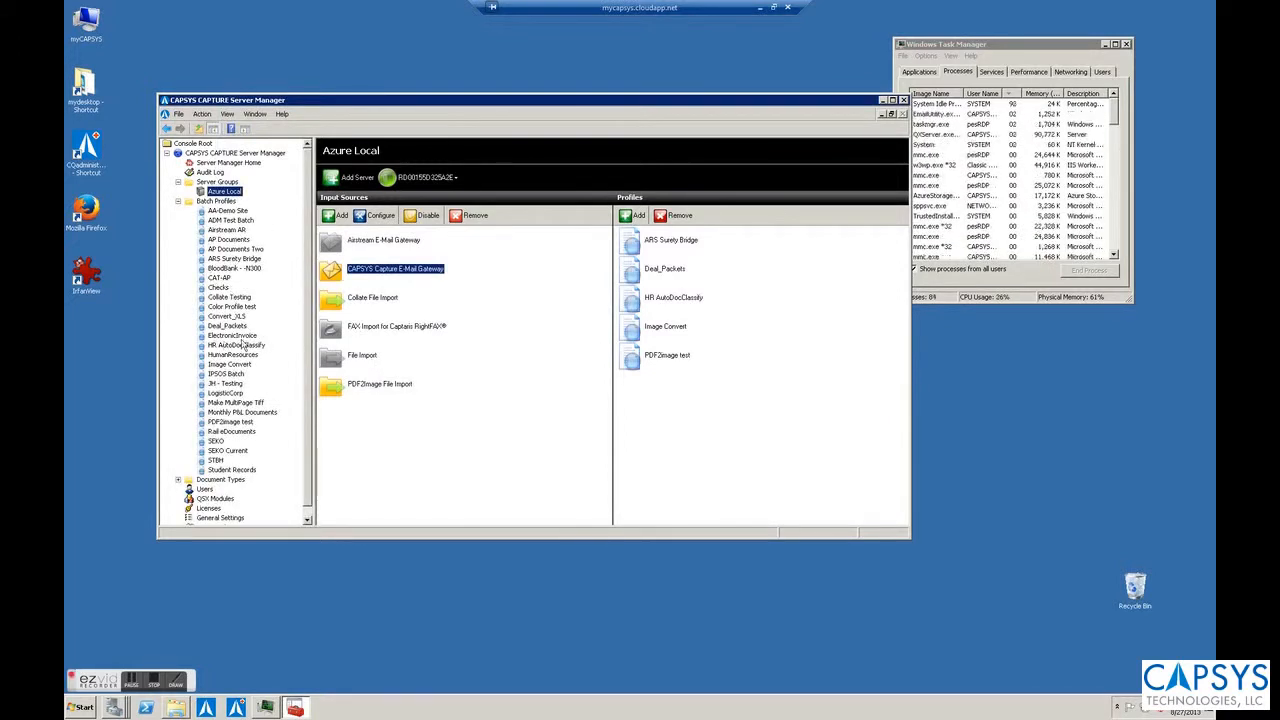
left_click(222, 345)
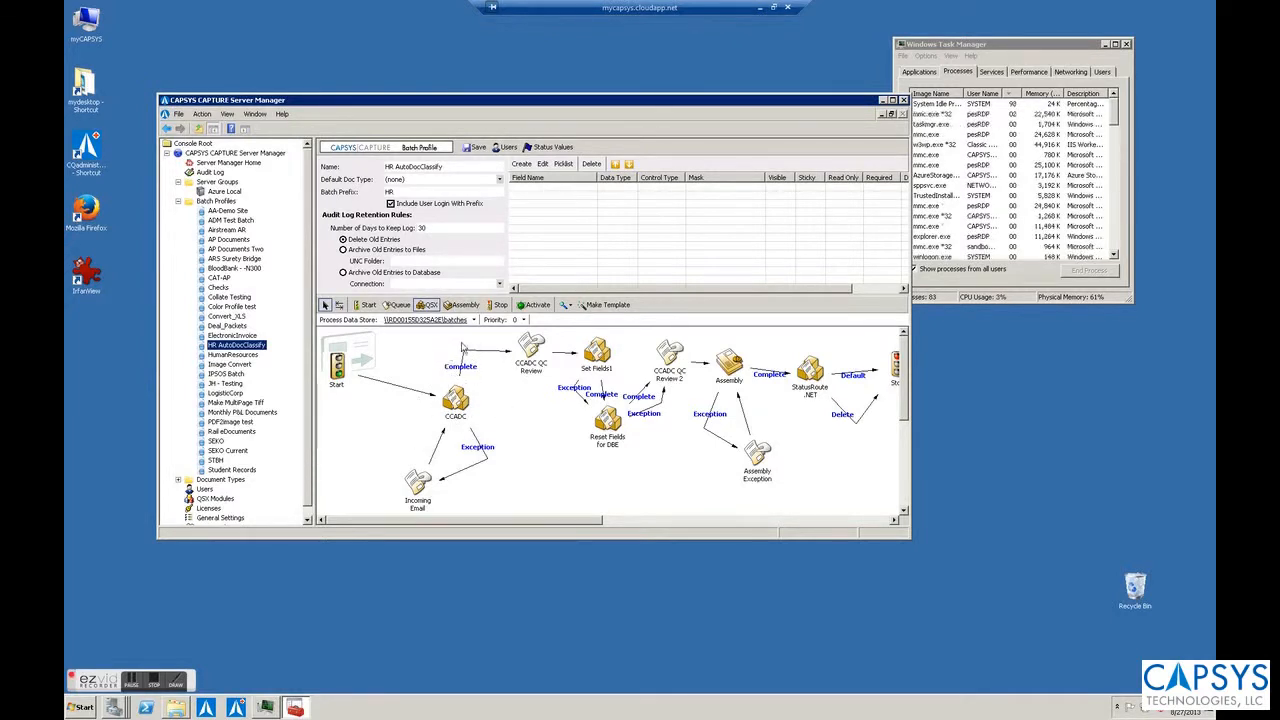
- Reopen the Azure Local CAPSYS Capture E-Mail Gateway configuration, check the second mailbox's batch profile assignment, and close without saving
left_click(222, 192)
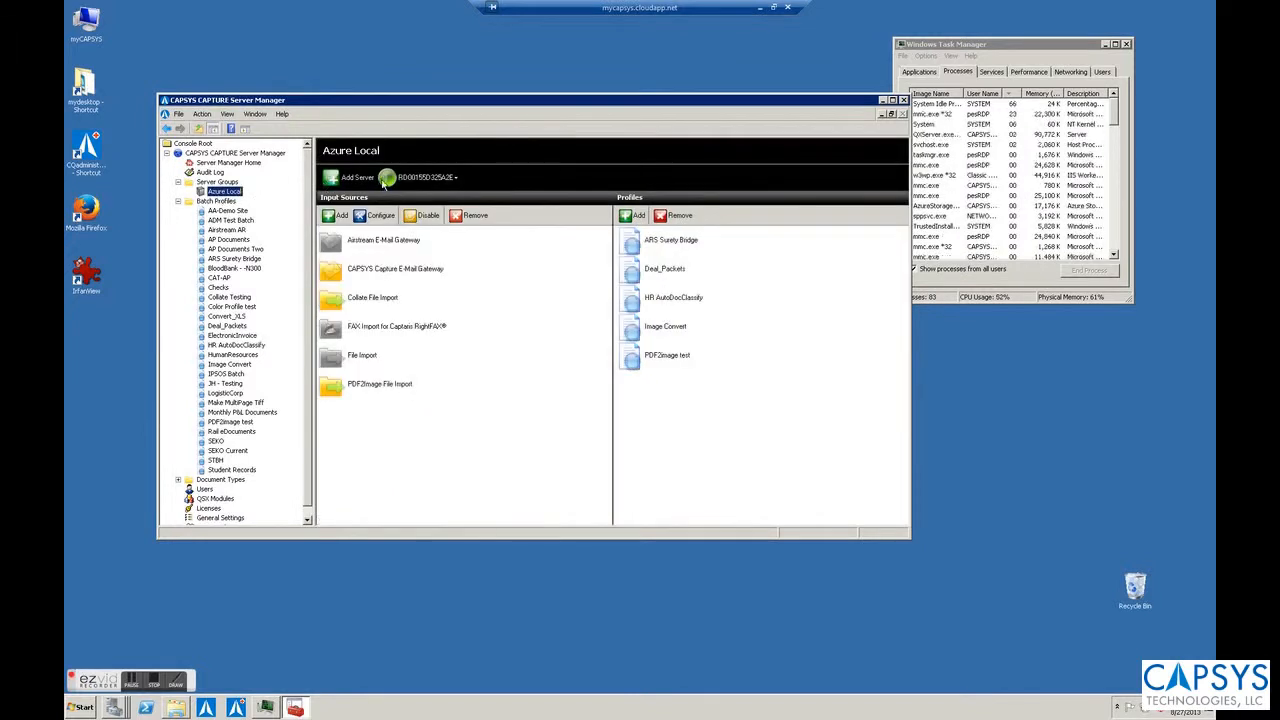
left_click(390, 270)
right_click(390, 273)
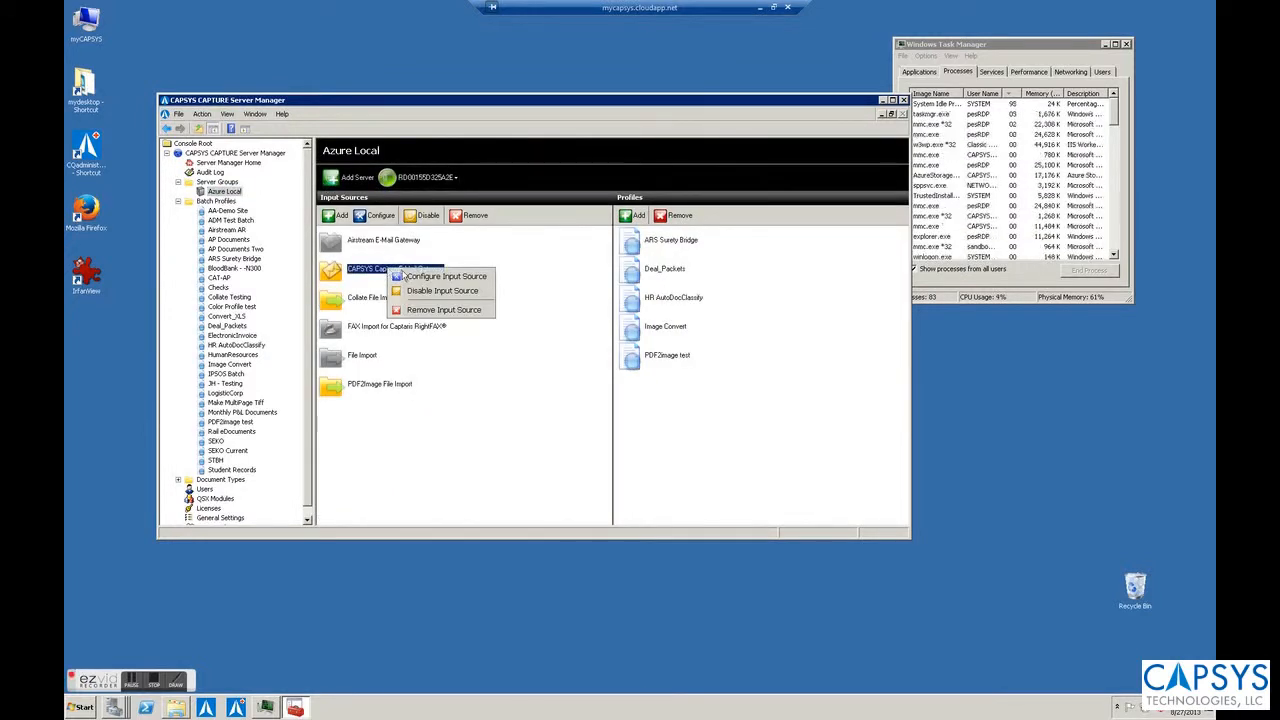
left_click(414, 280)
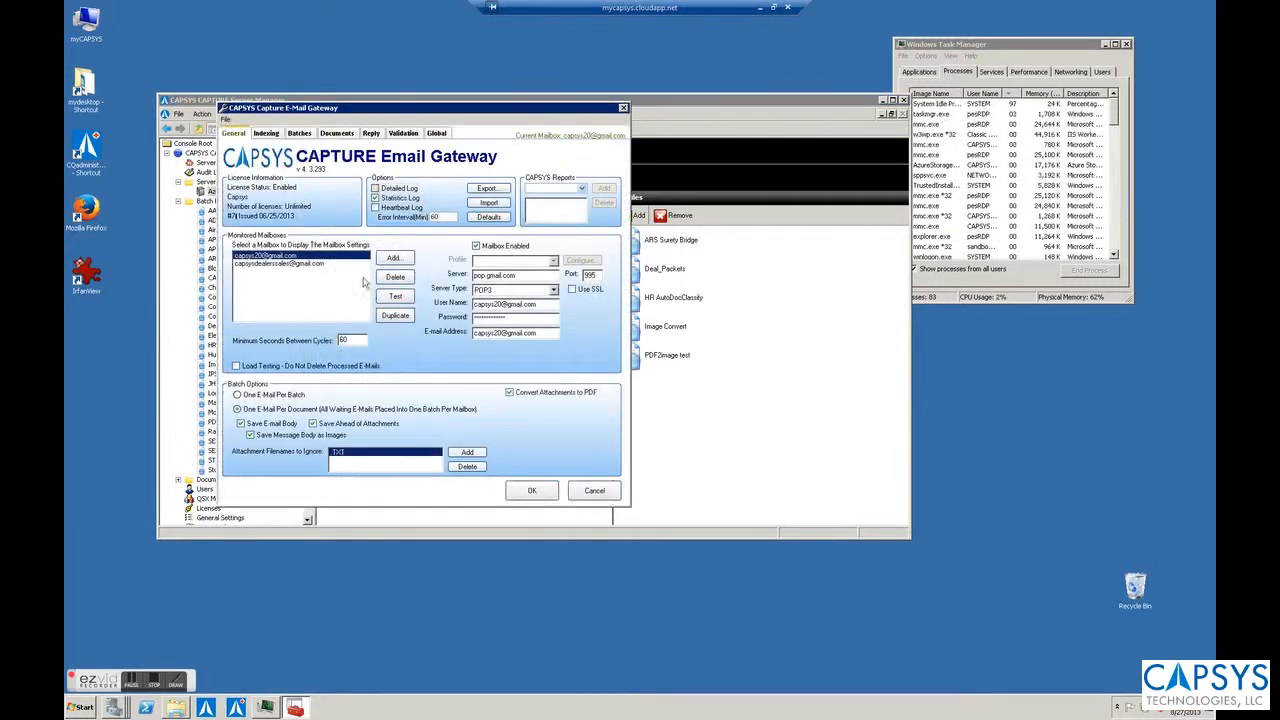
left_click(285, 264)
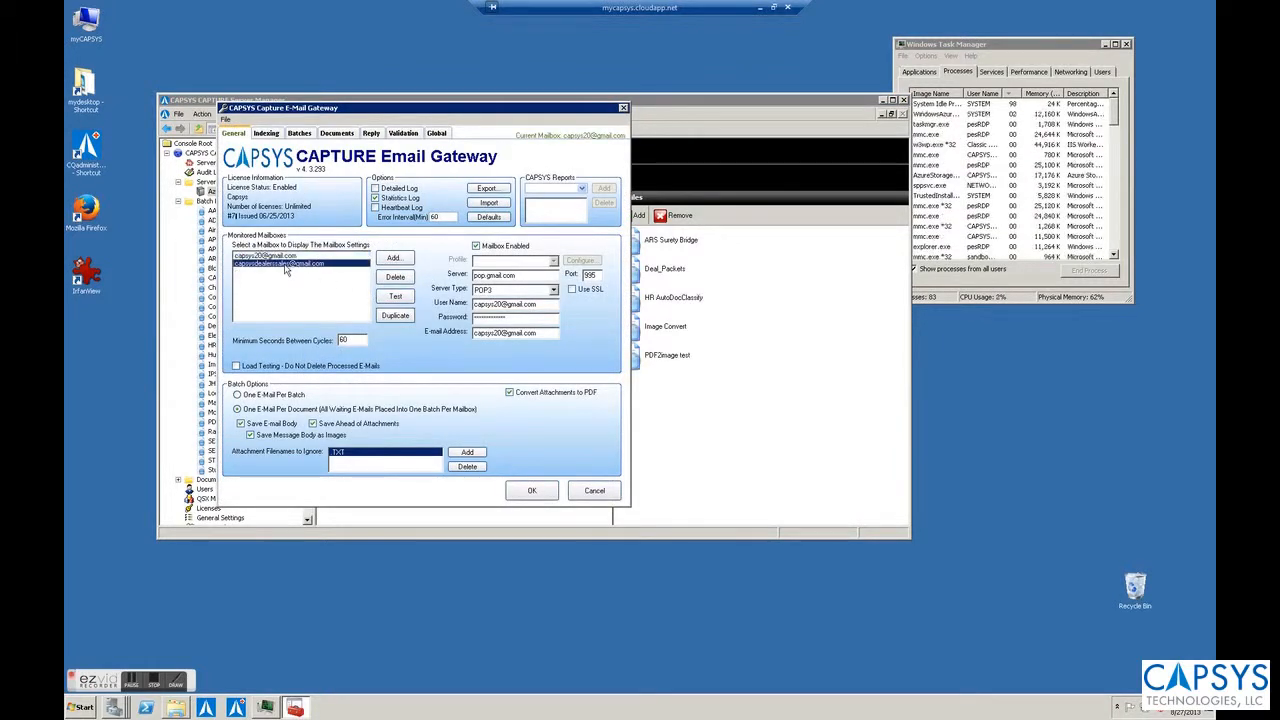
left_click(302, 133)
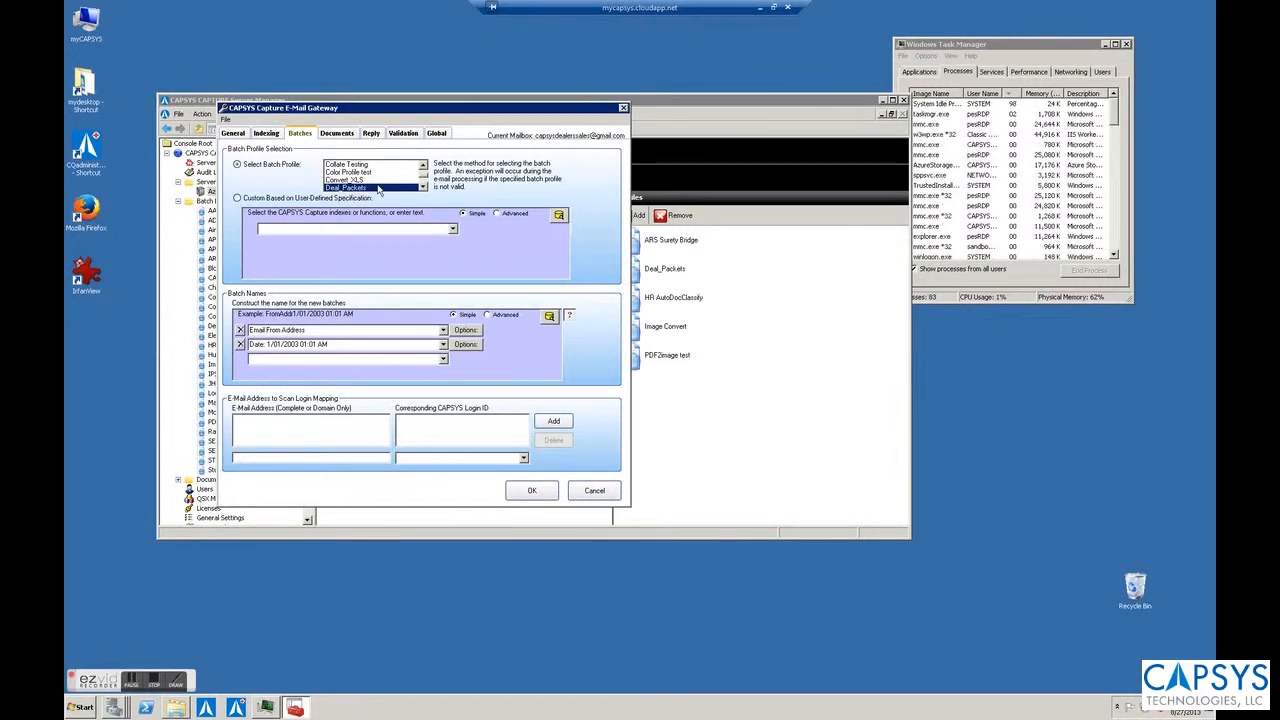
left_click(596, 494)
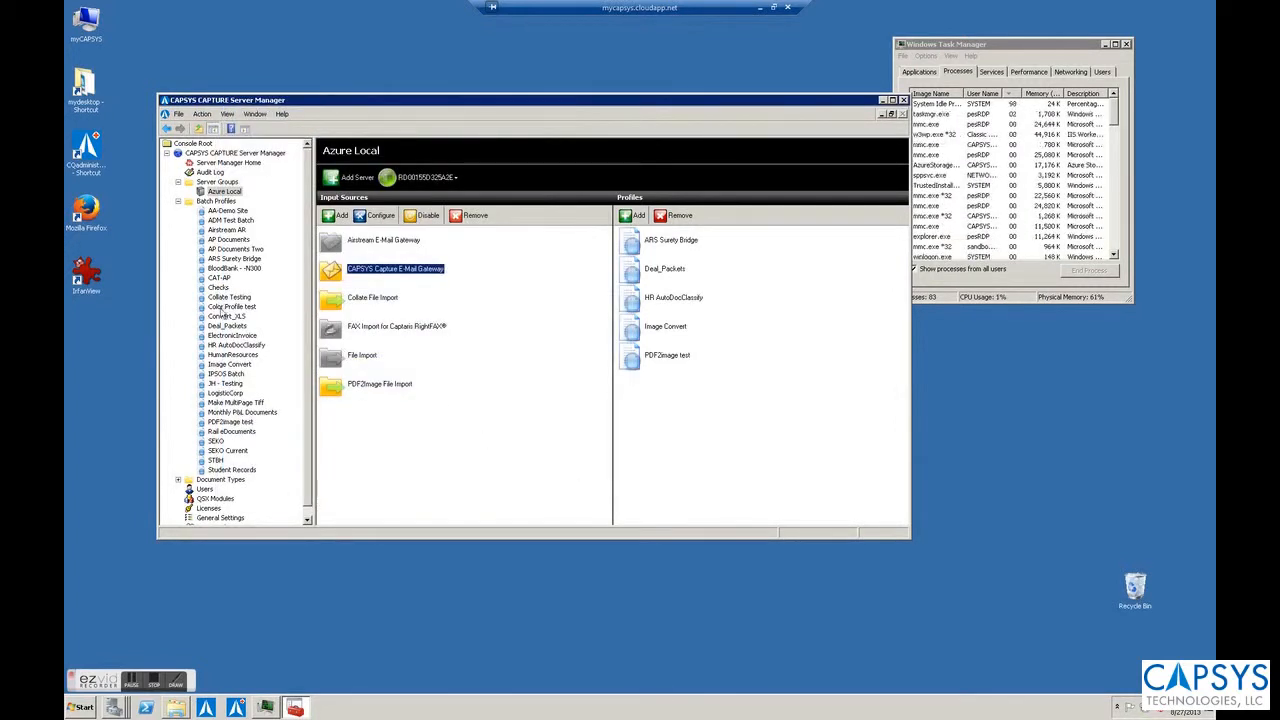
- Compare the workflow of the Deal_Packets batch profile with that of HR AutoDocClassify
left_click(225, 328)
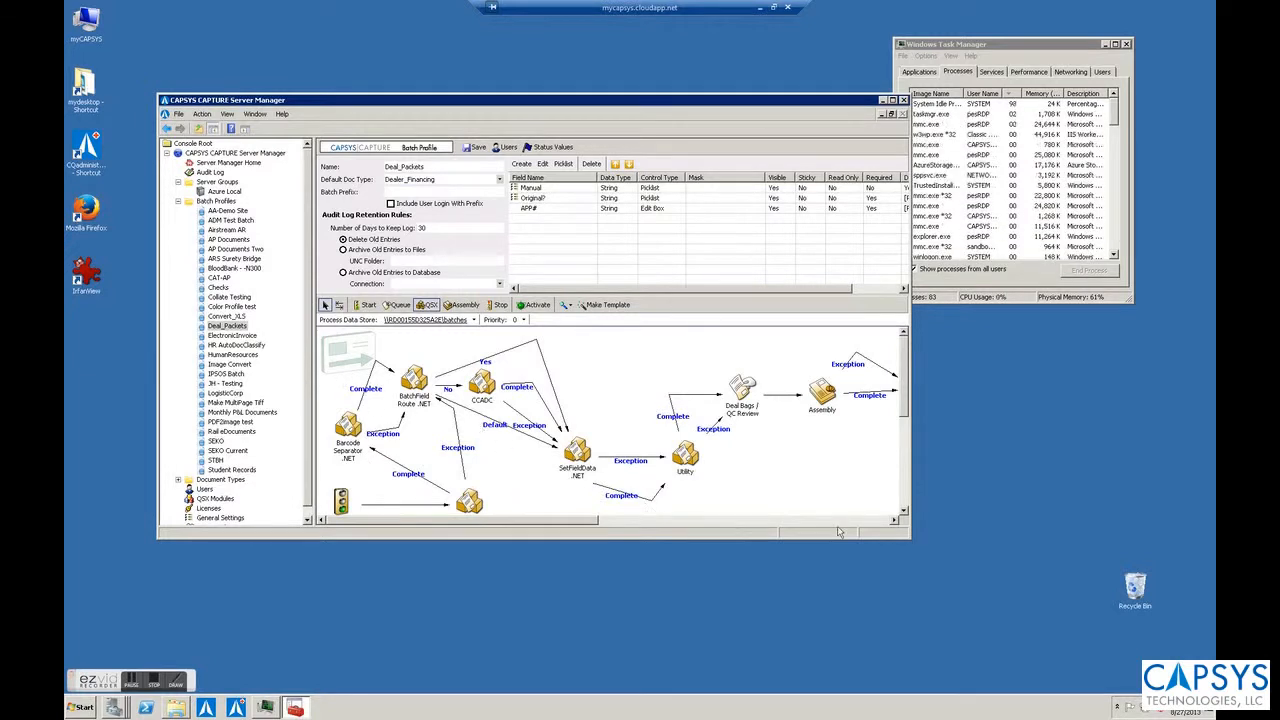
left_click(903, 513)
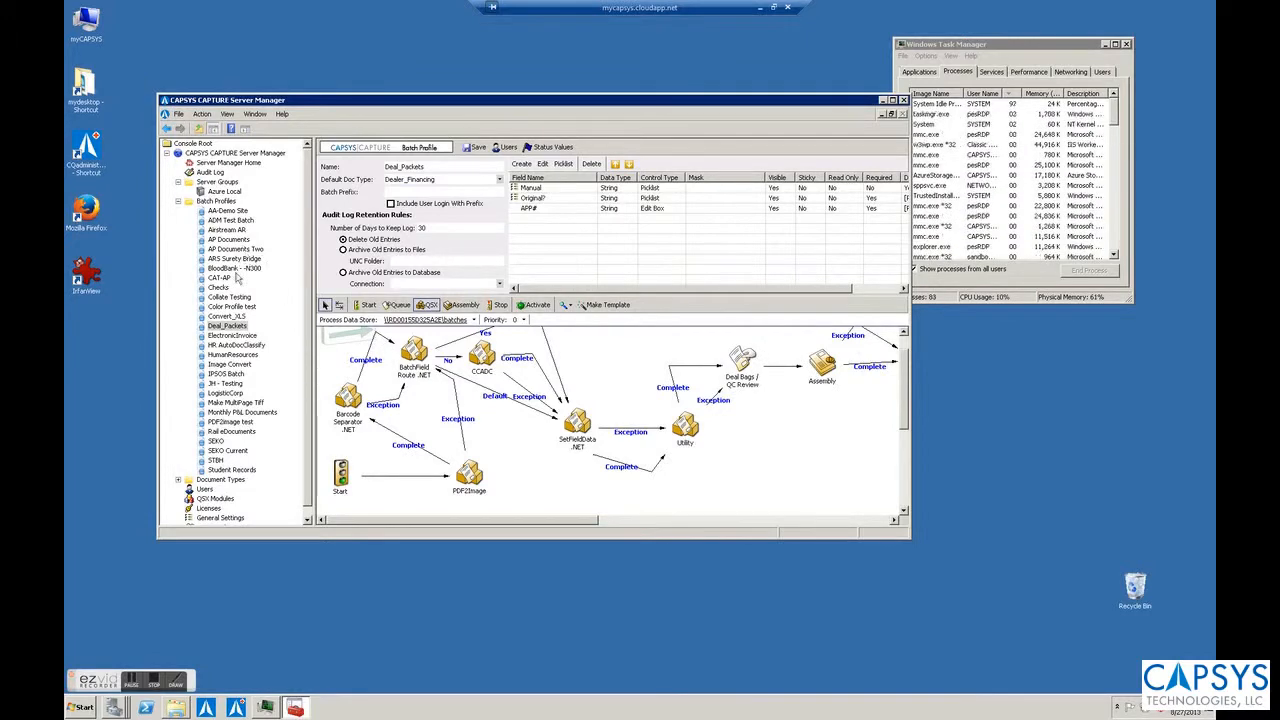
left_click(234, 345)
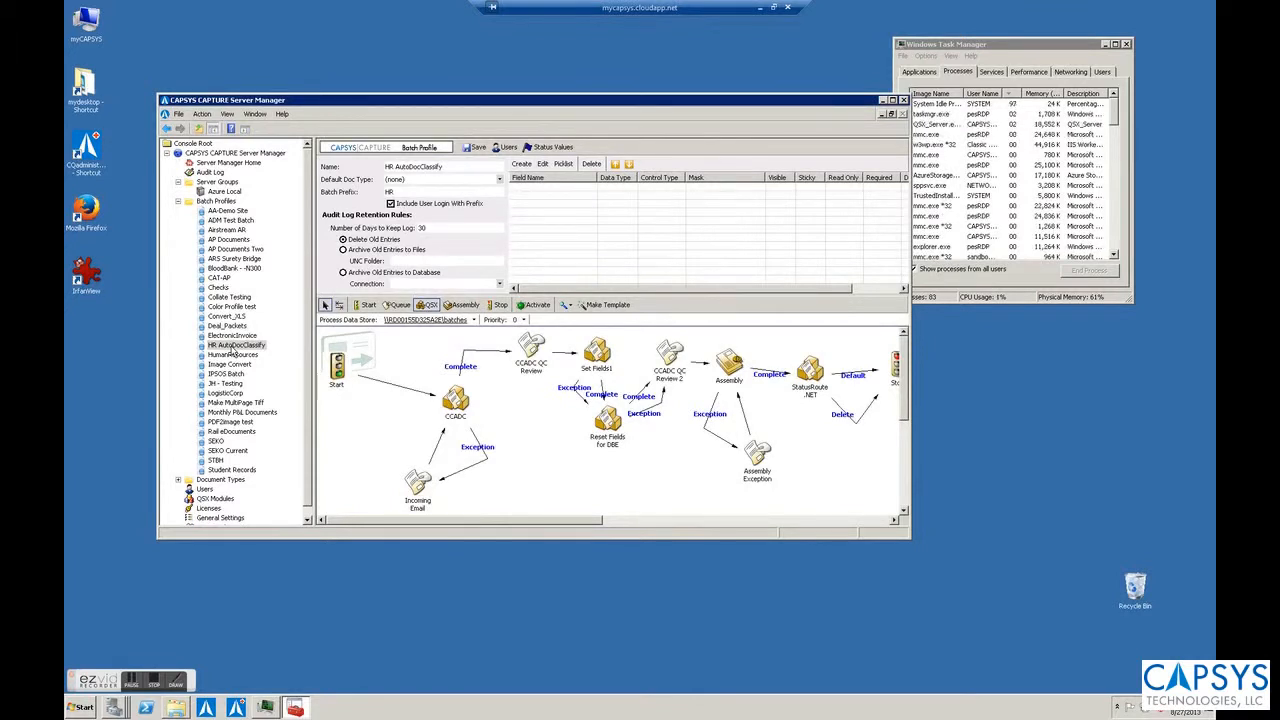
- Reopen the Azure Local CAPSYS Capture E-Mail Gateway configuration and review the first mailbox's document and reply settings
left_click(218, 192)
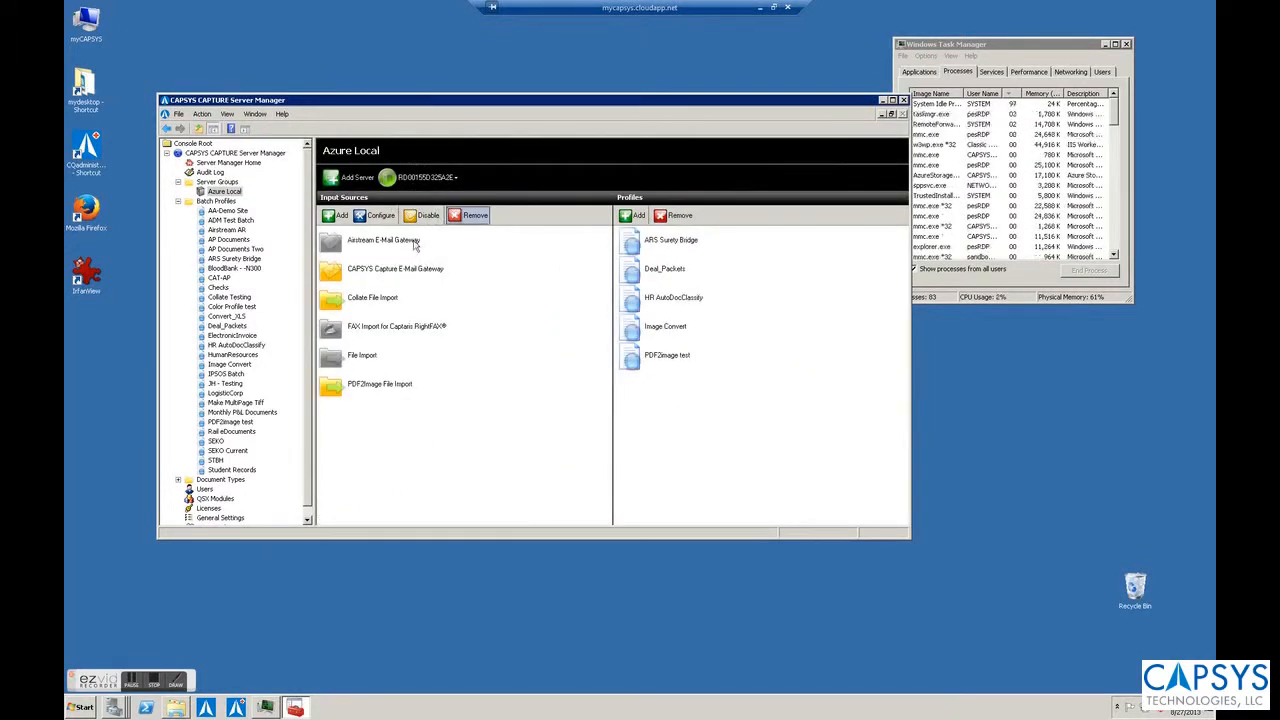
left_click(390, 269)
right_click(390, 269)
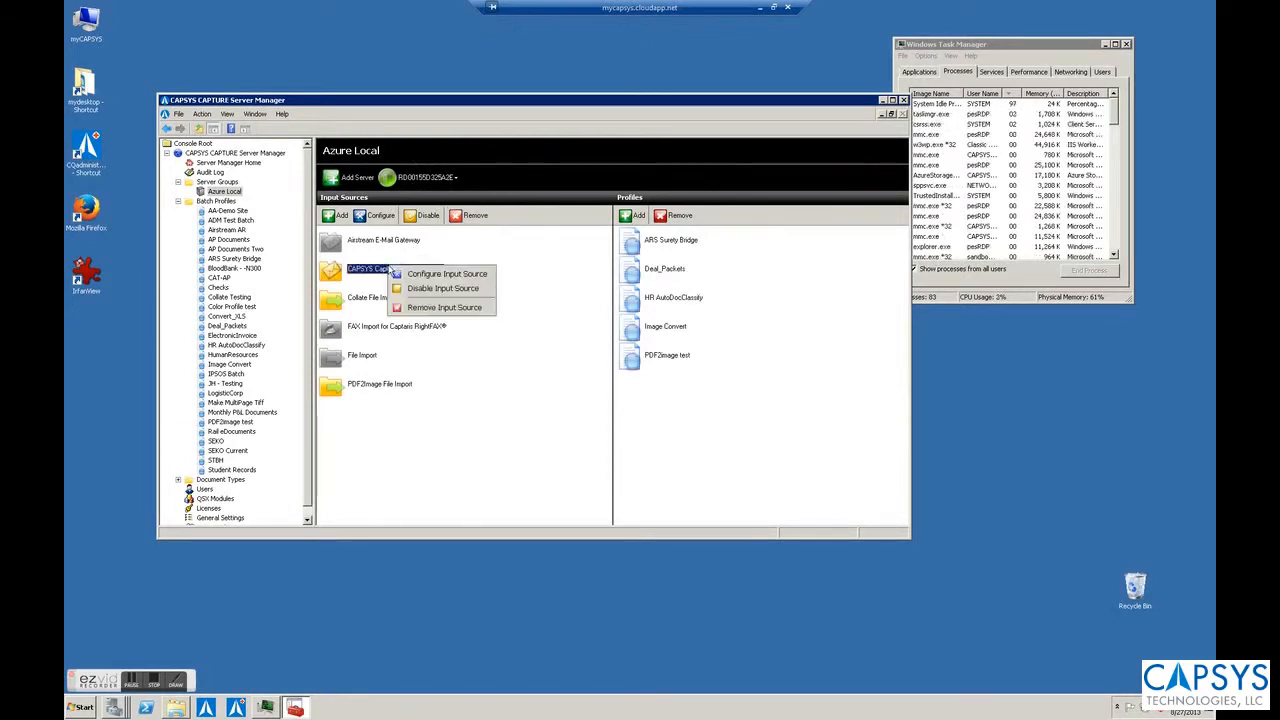
left_click(425, 275)
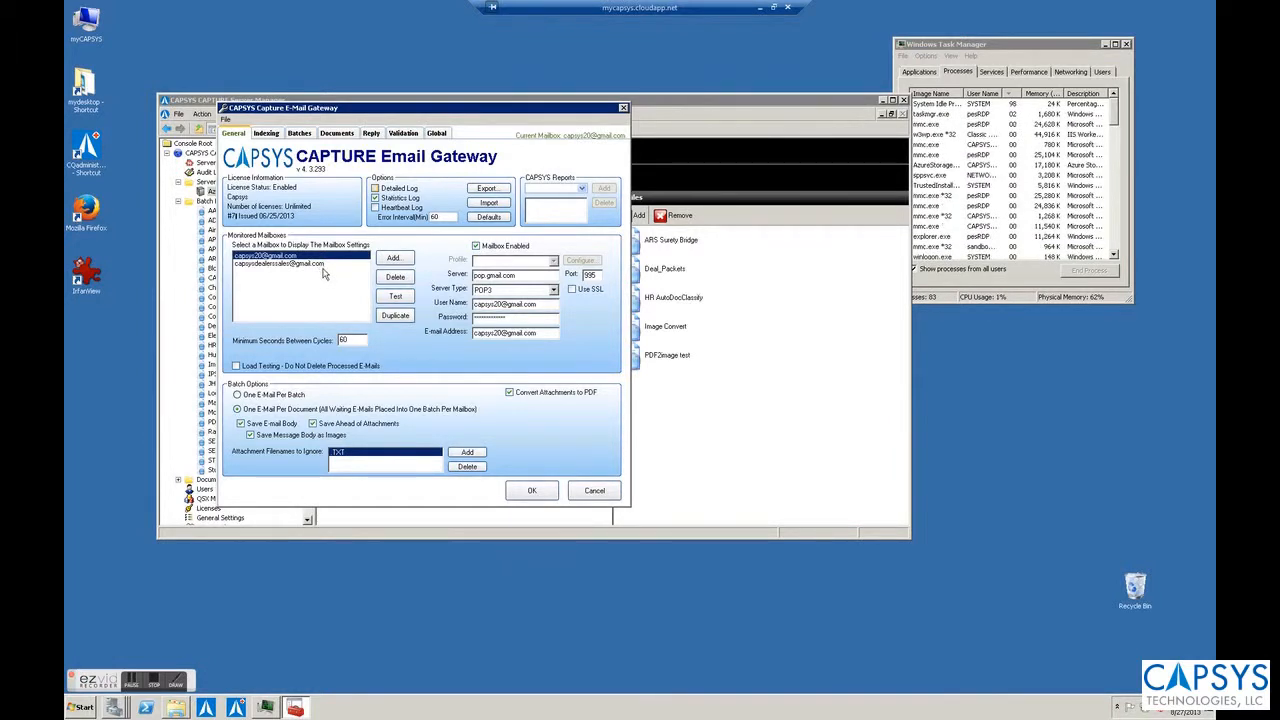
left_click(328, 135)
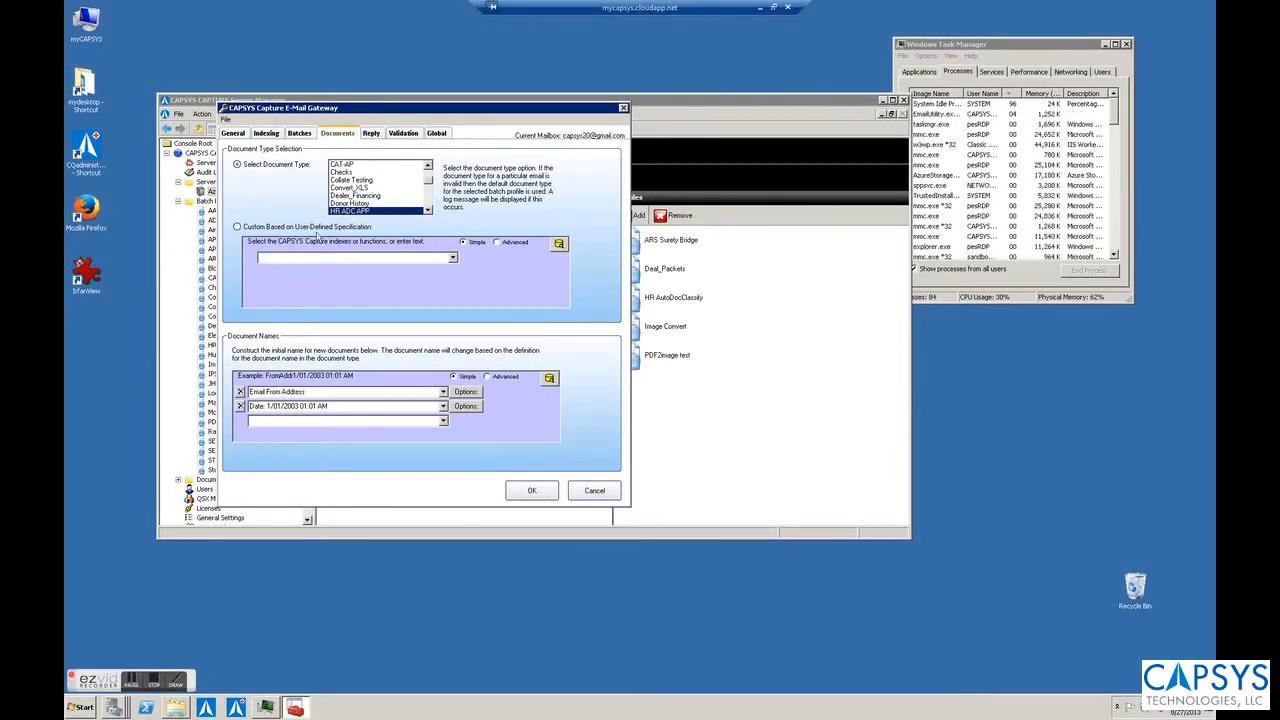
left_click(371, 134)
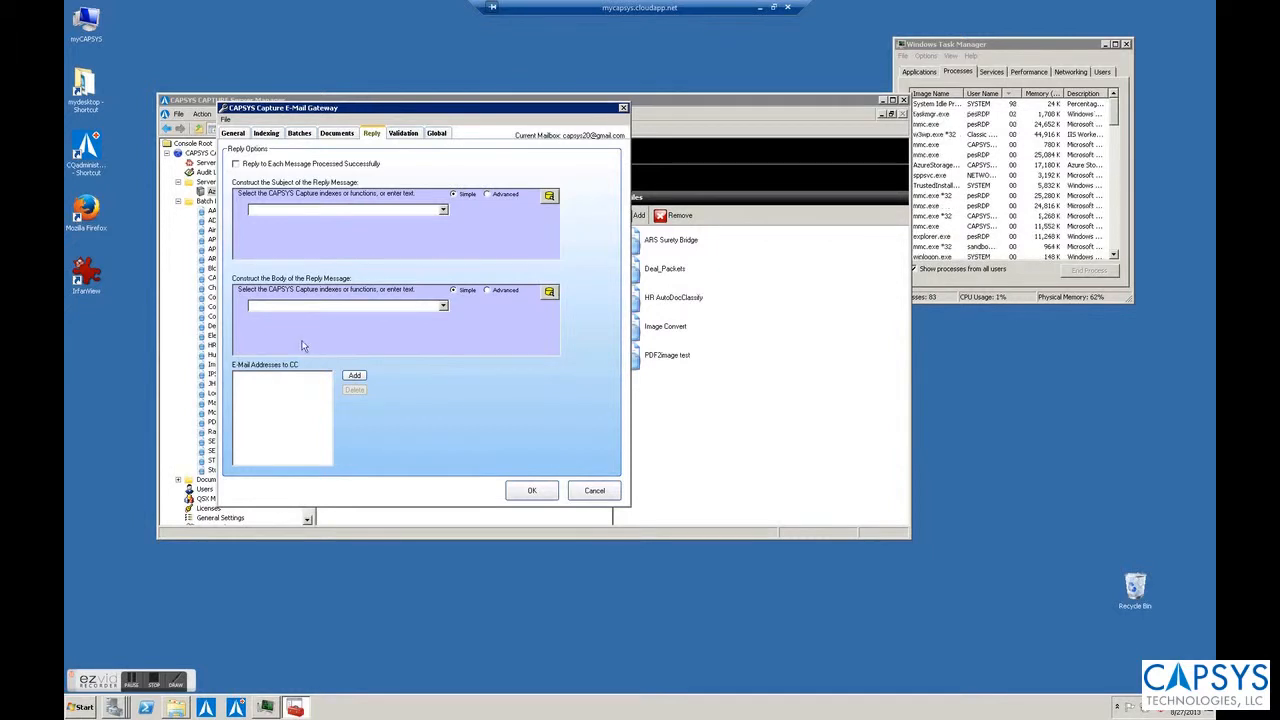
- Add TXT to the attachment extensions to discard in the first mailbox's validation settings
left_click(404, 134)
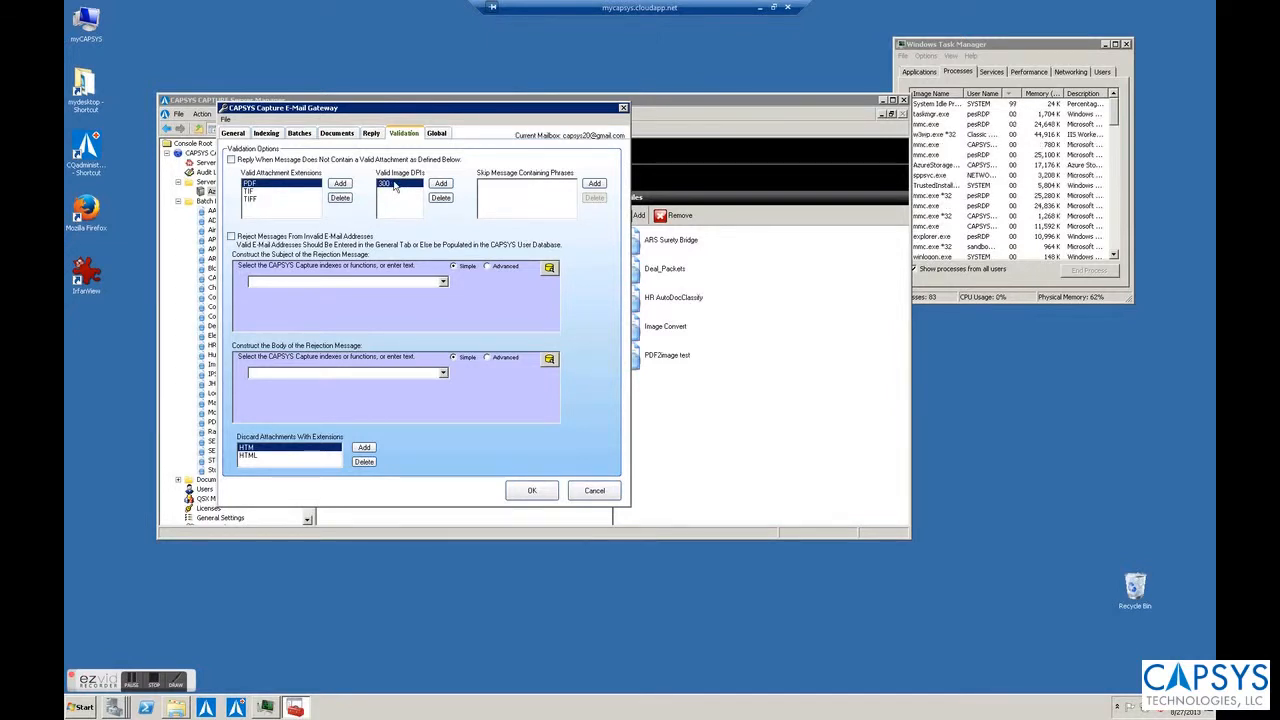
left_click(491, 187)
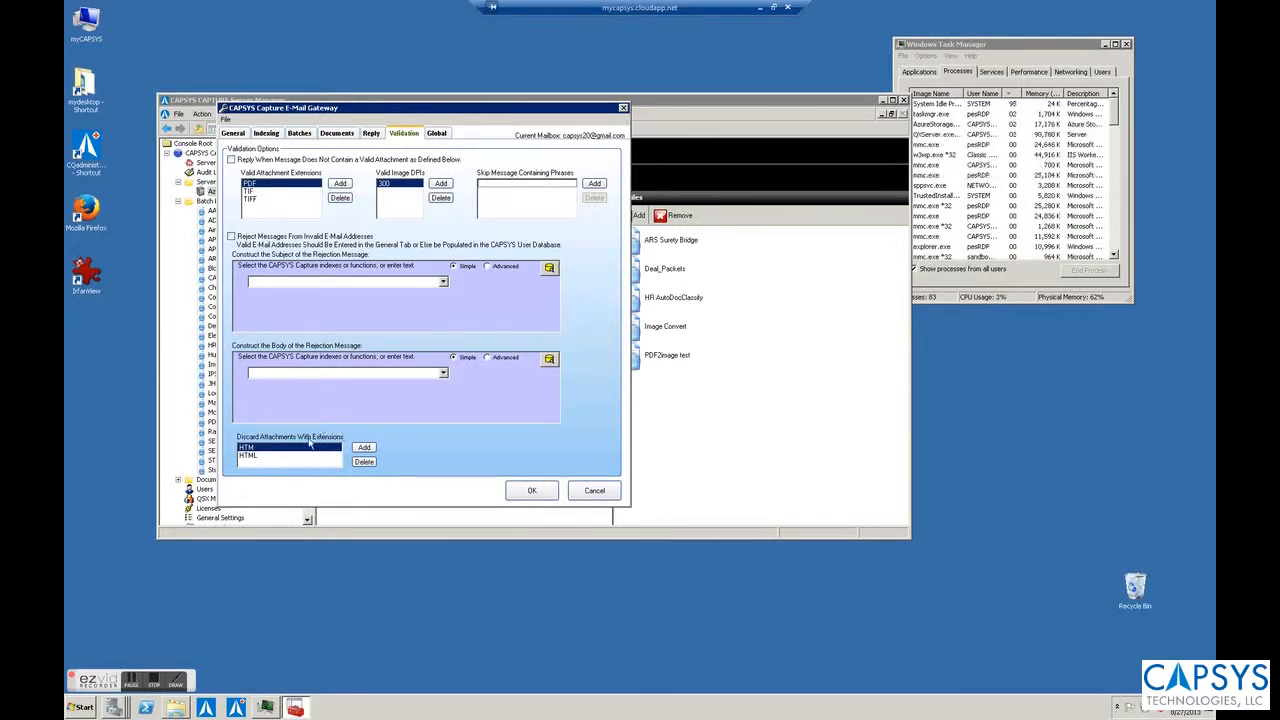
left_click(364, 448)
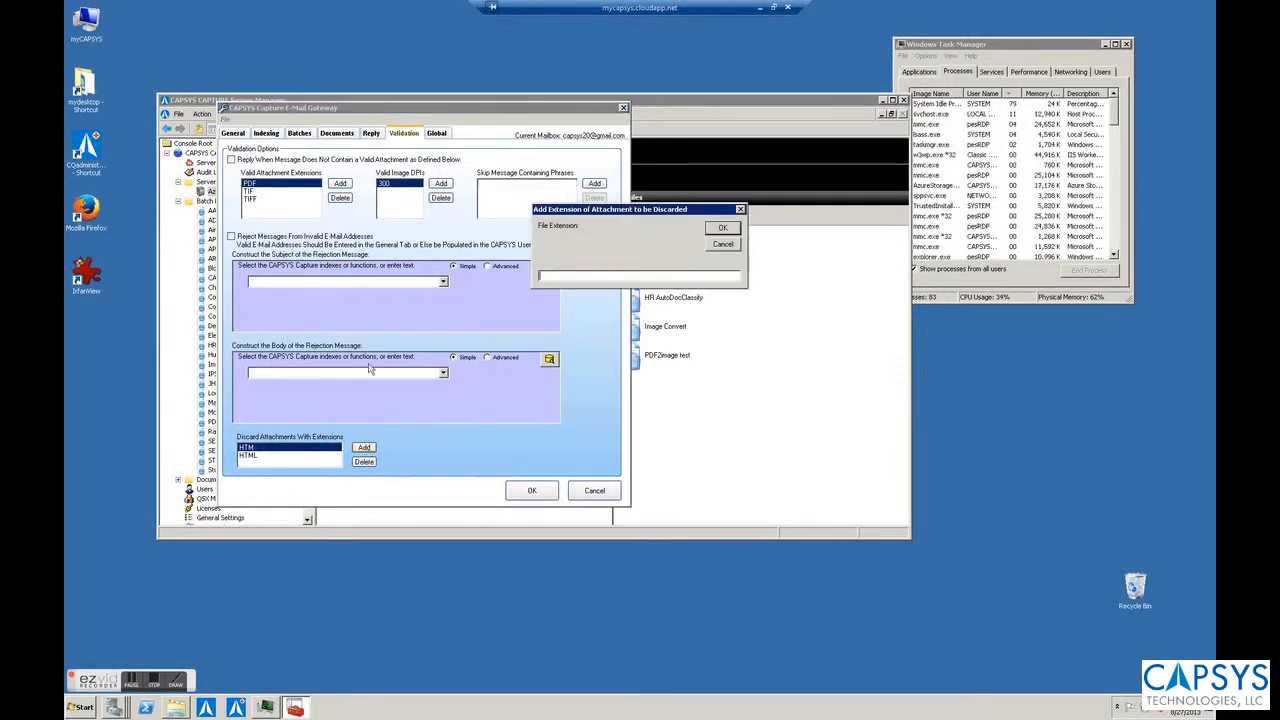
type("TXT")
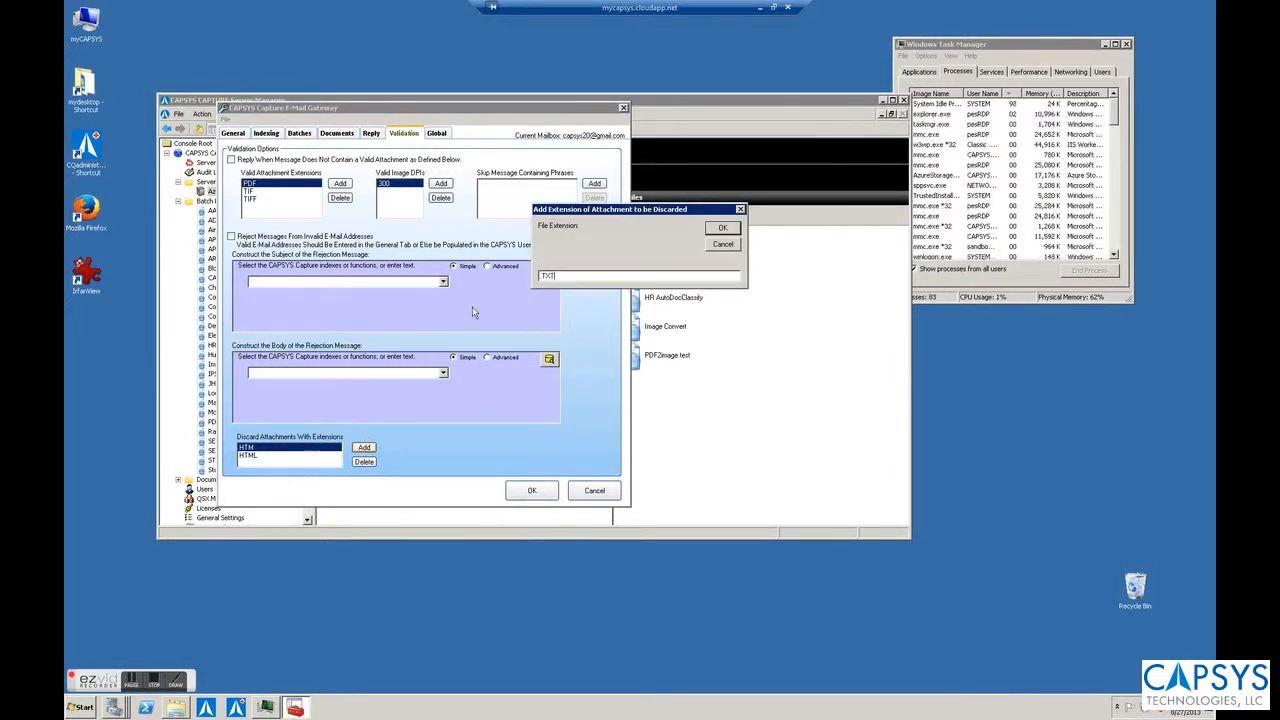
left_click(722, 228)
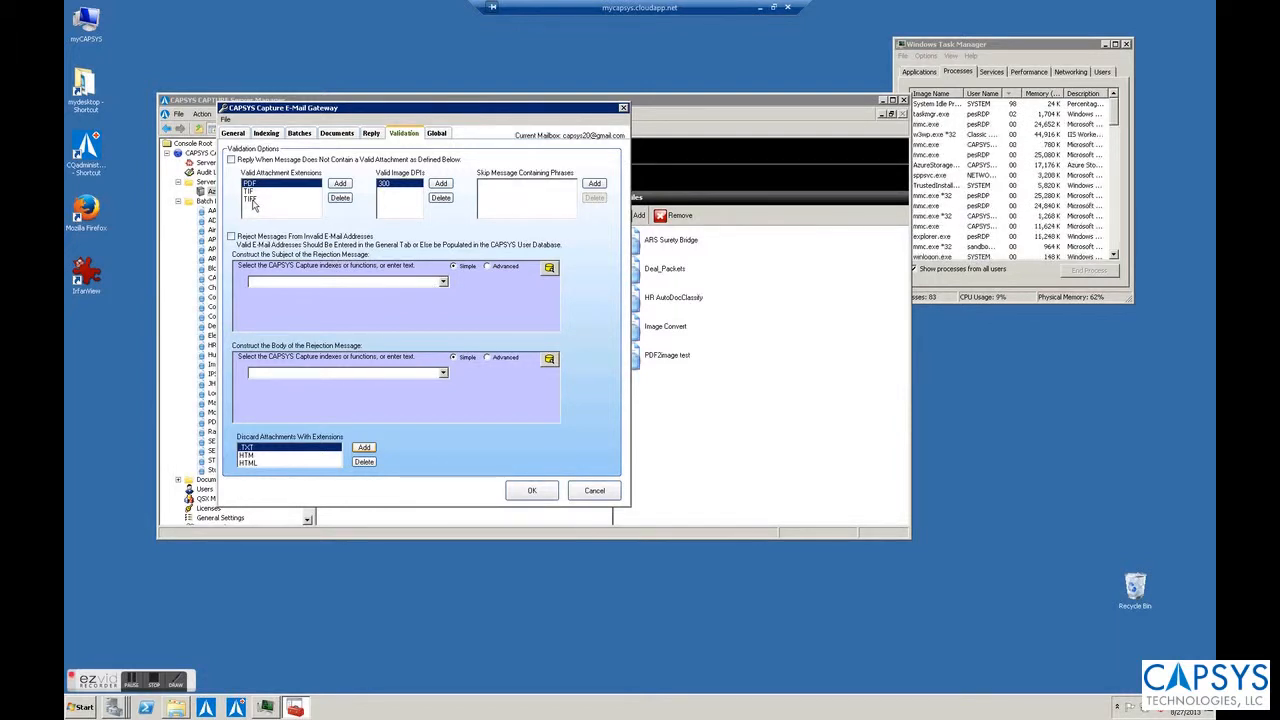
- Review the global e-mail settings, and inspect the image conversion options by turning the first mailbox's Convert Attachments to PDF off and back on
left_click(435, 134)
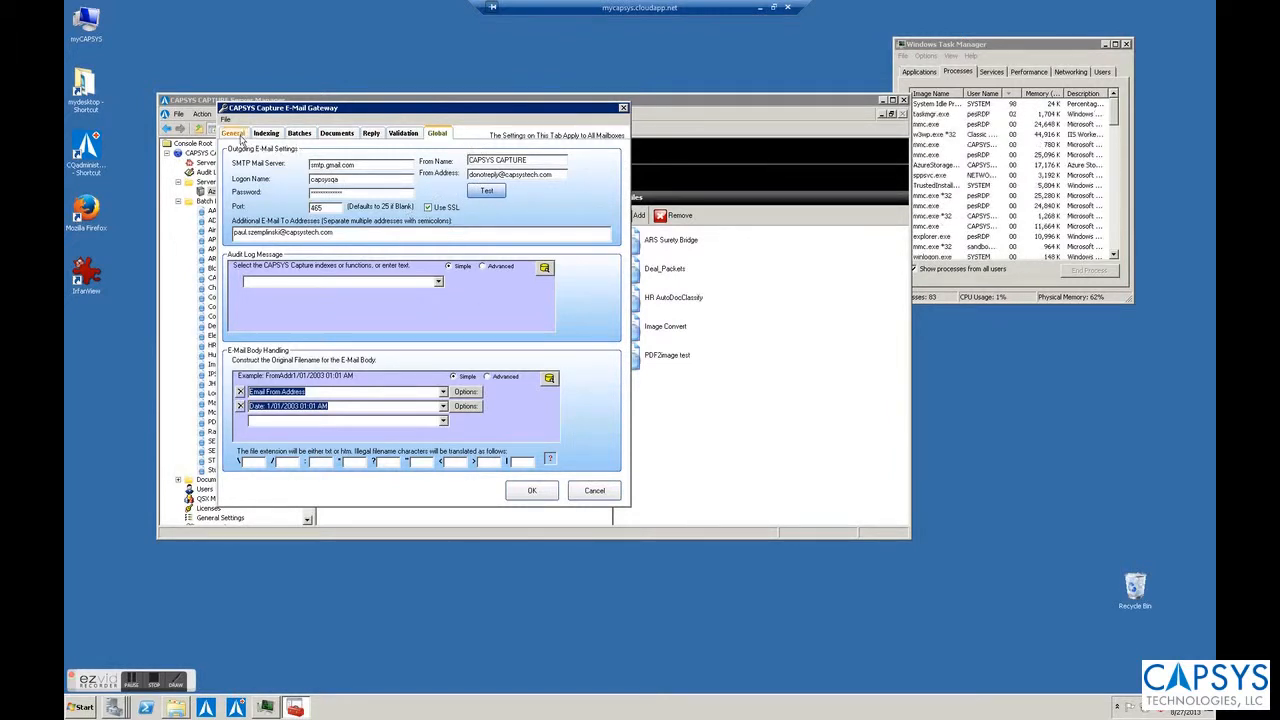
left_click(238, 134)
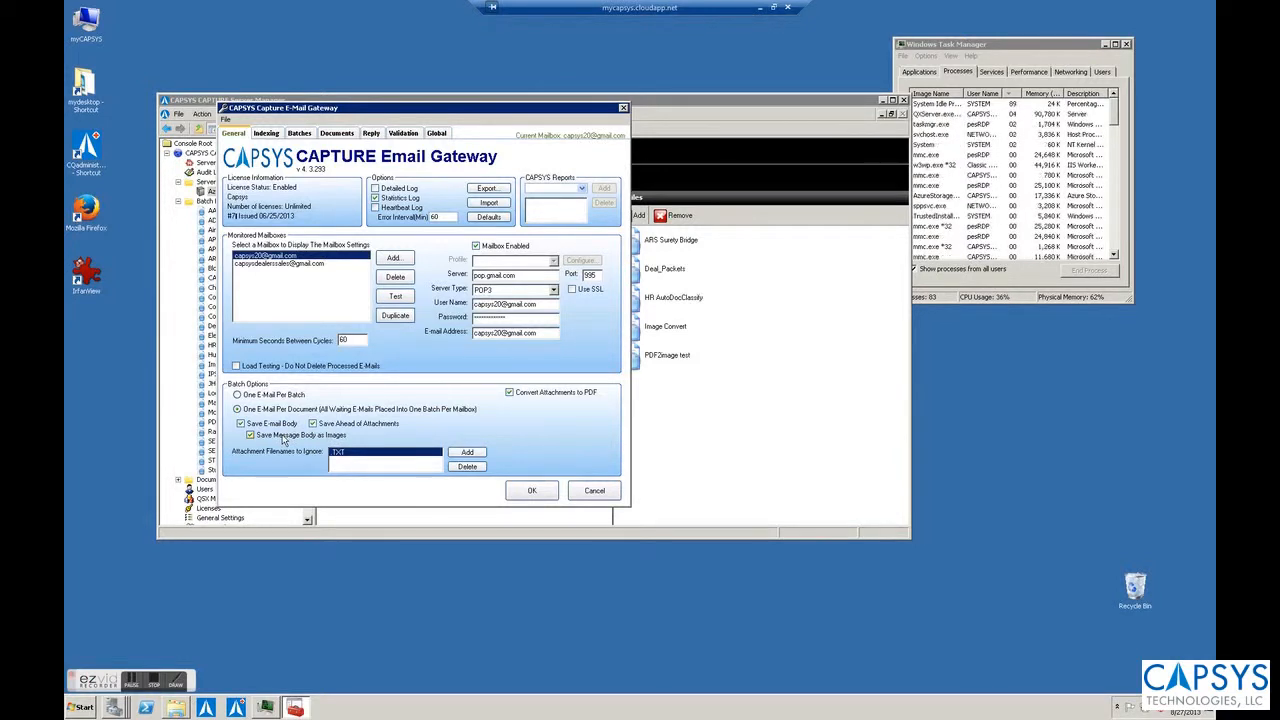
left_click(509, 392)
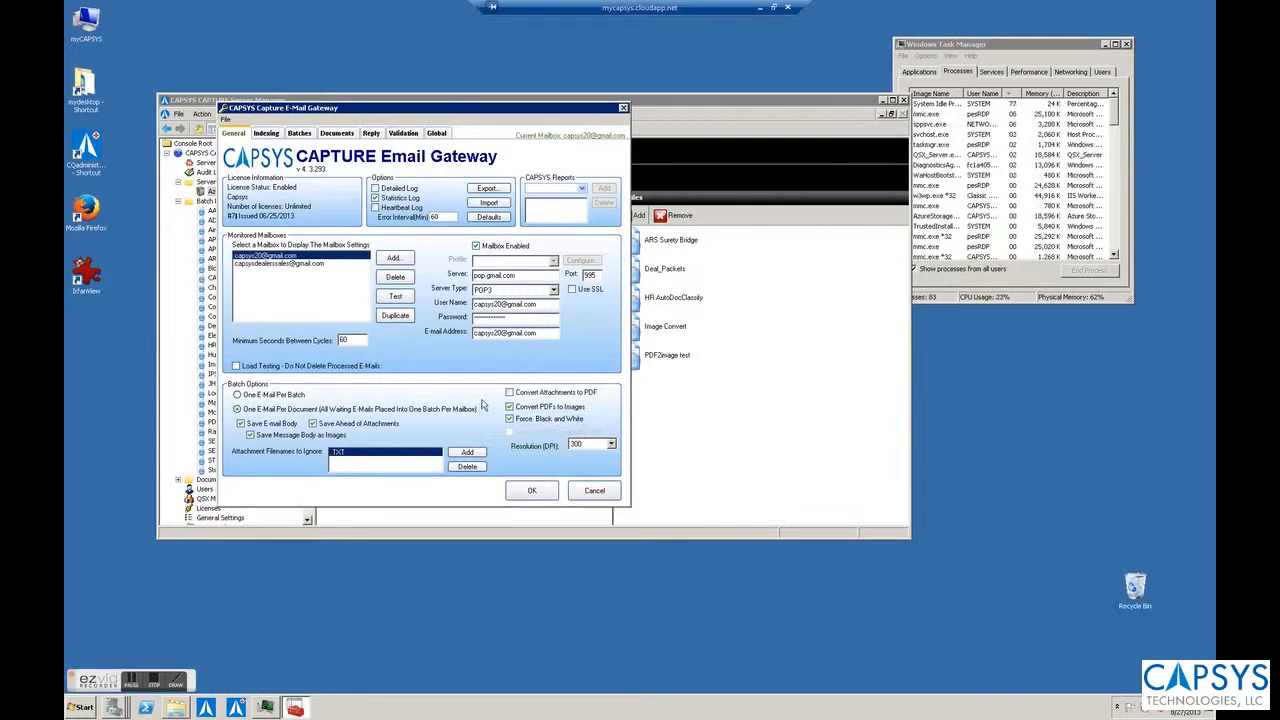
left_click(510, 392)
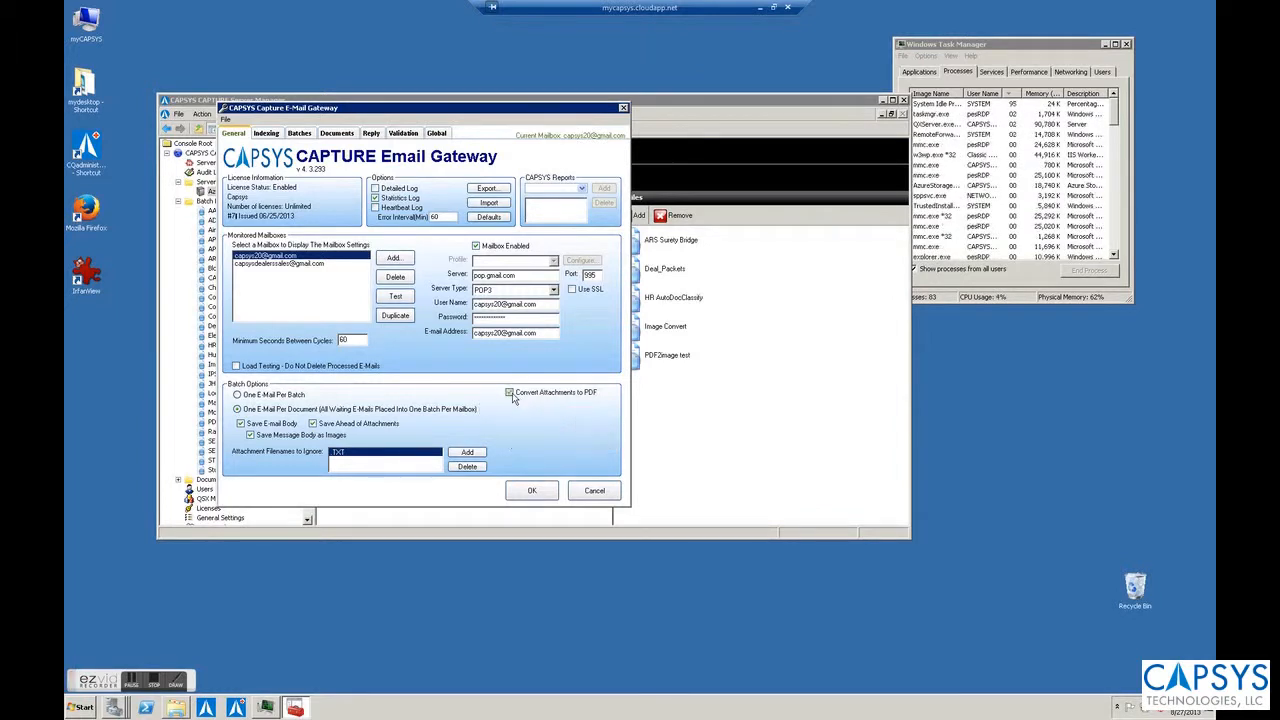
- Save the e-mail gateway configuration and restart the capture service on the Azure Local server
left_click(530, 490)
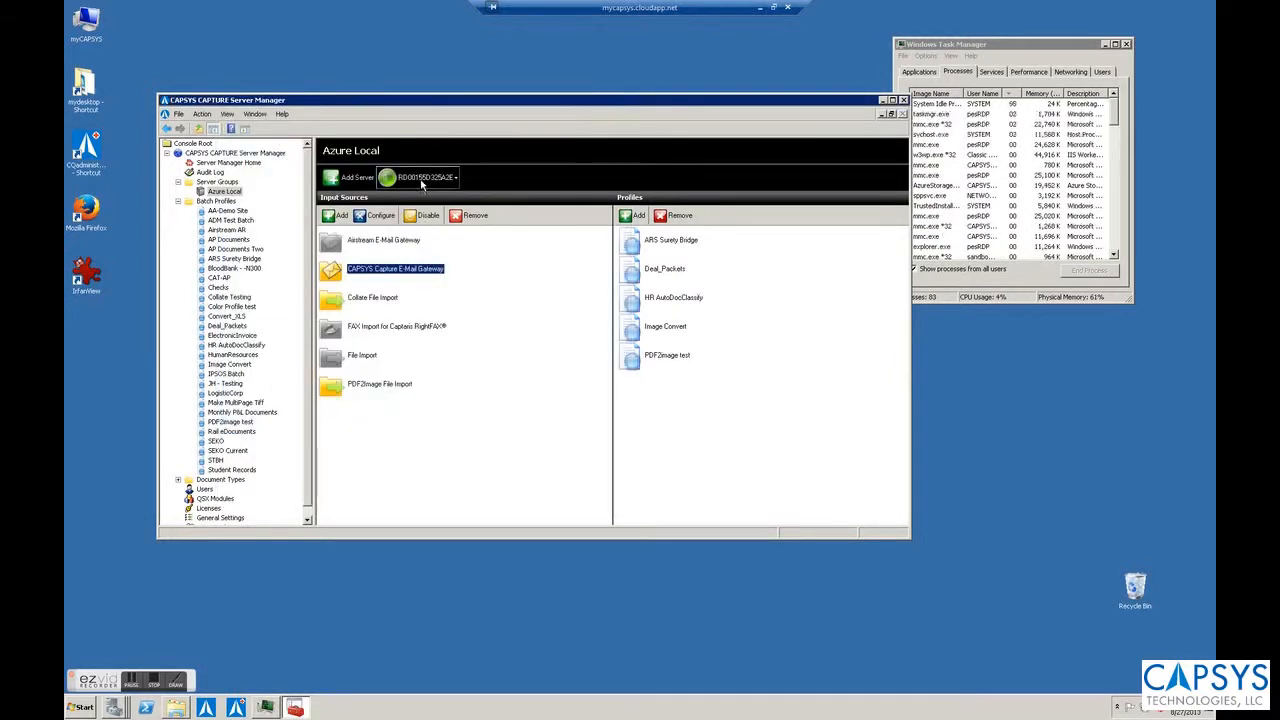
left_click(422, 180)
left_click(421, 224)
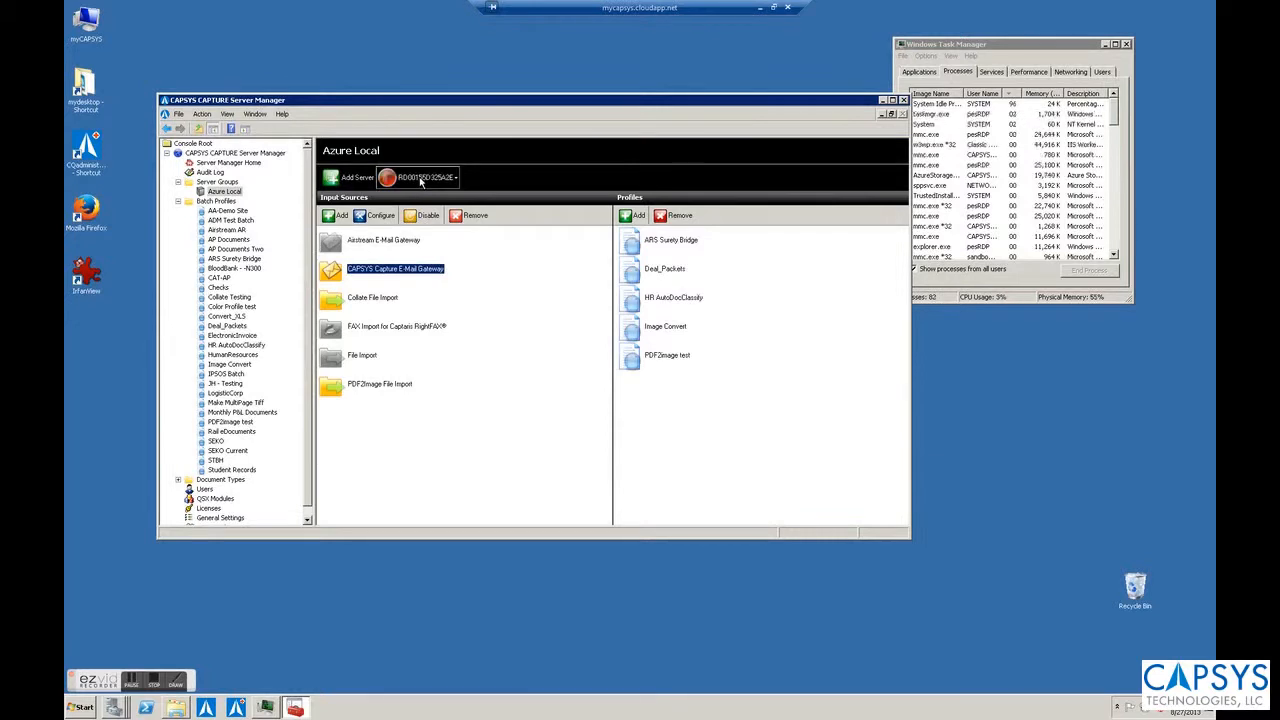
left_click(420, 180)
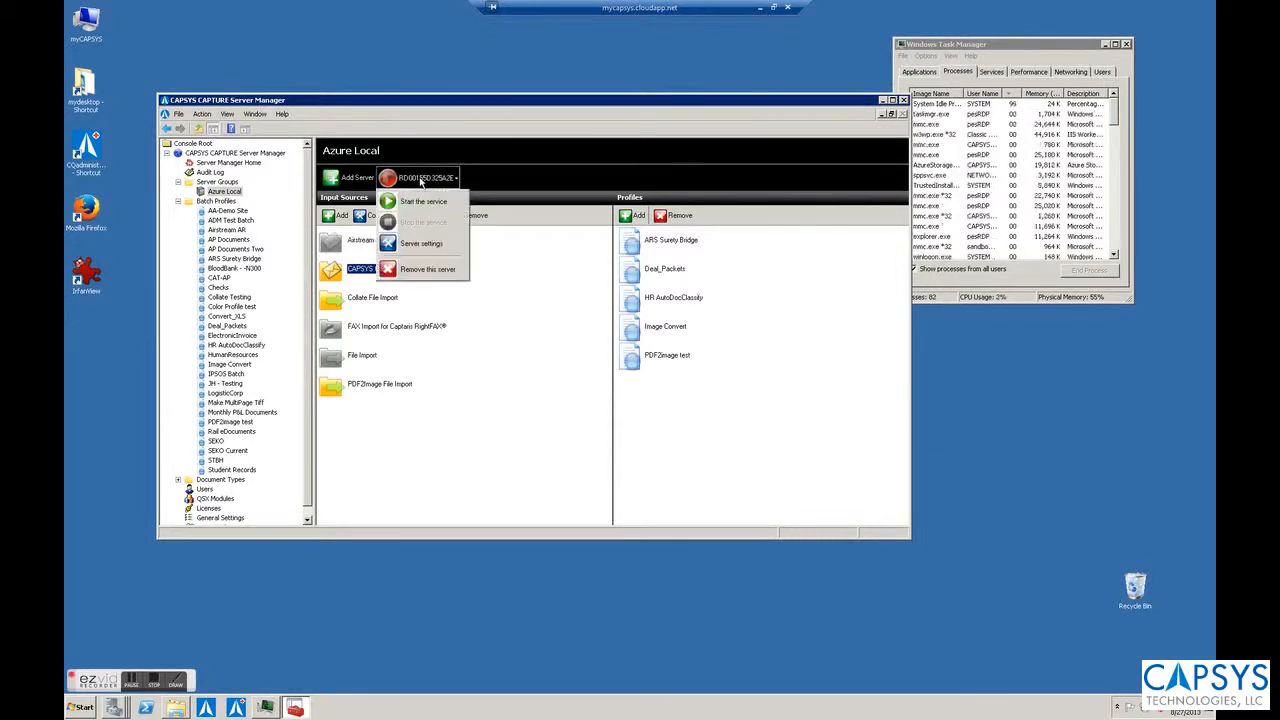
left_click(412, 202)
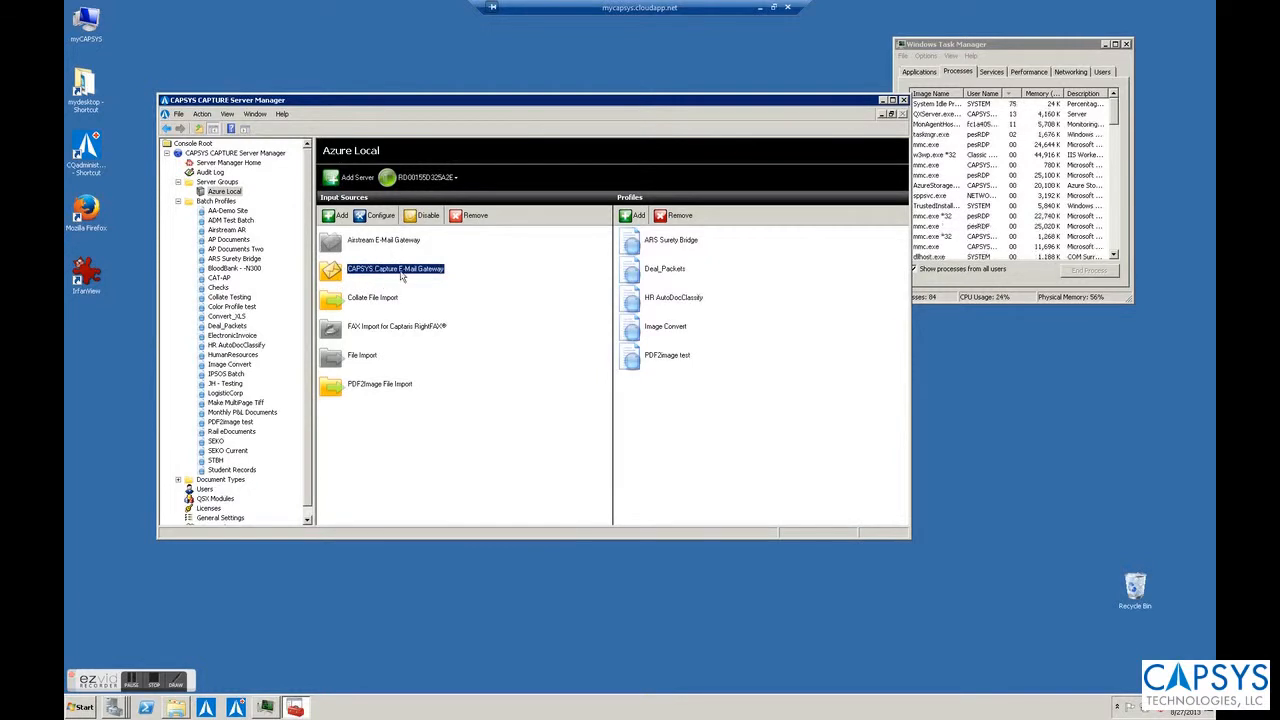
- Run the audit log search for all servers and activity, refreshing it repeatedly to check the service's startup entries
left_click(200, 173)
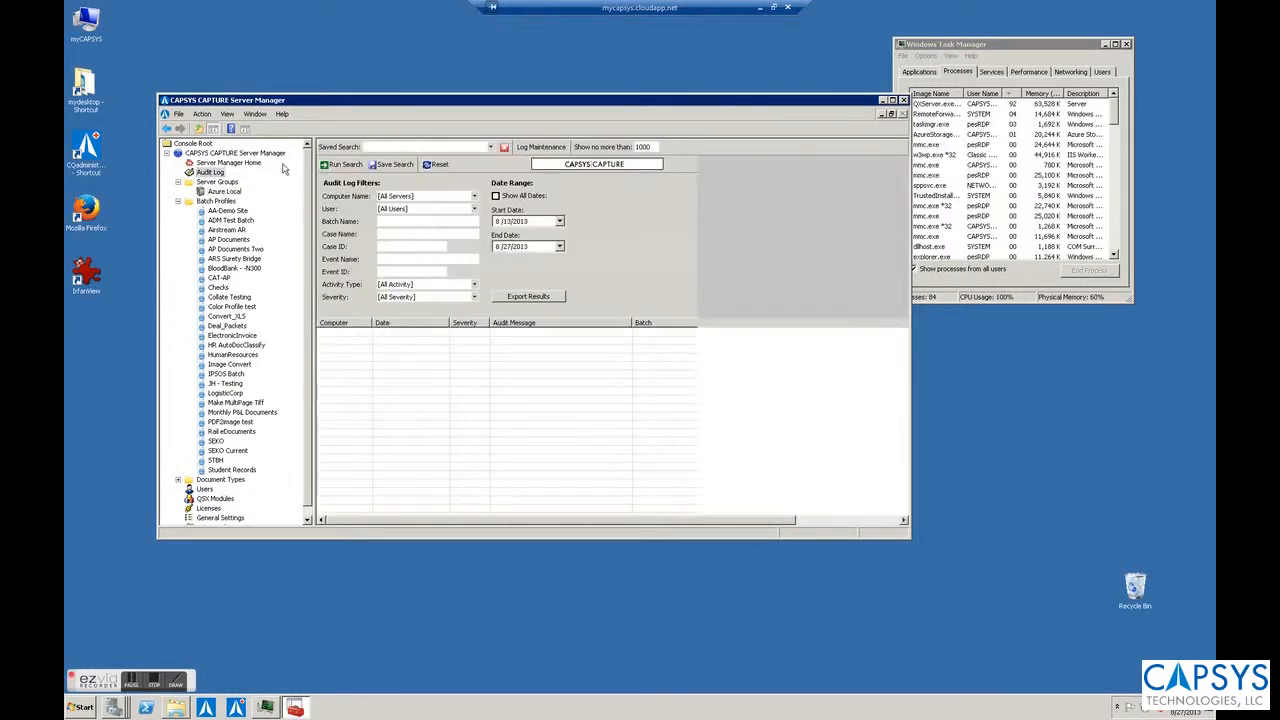
left_click(339, 165)
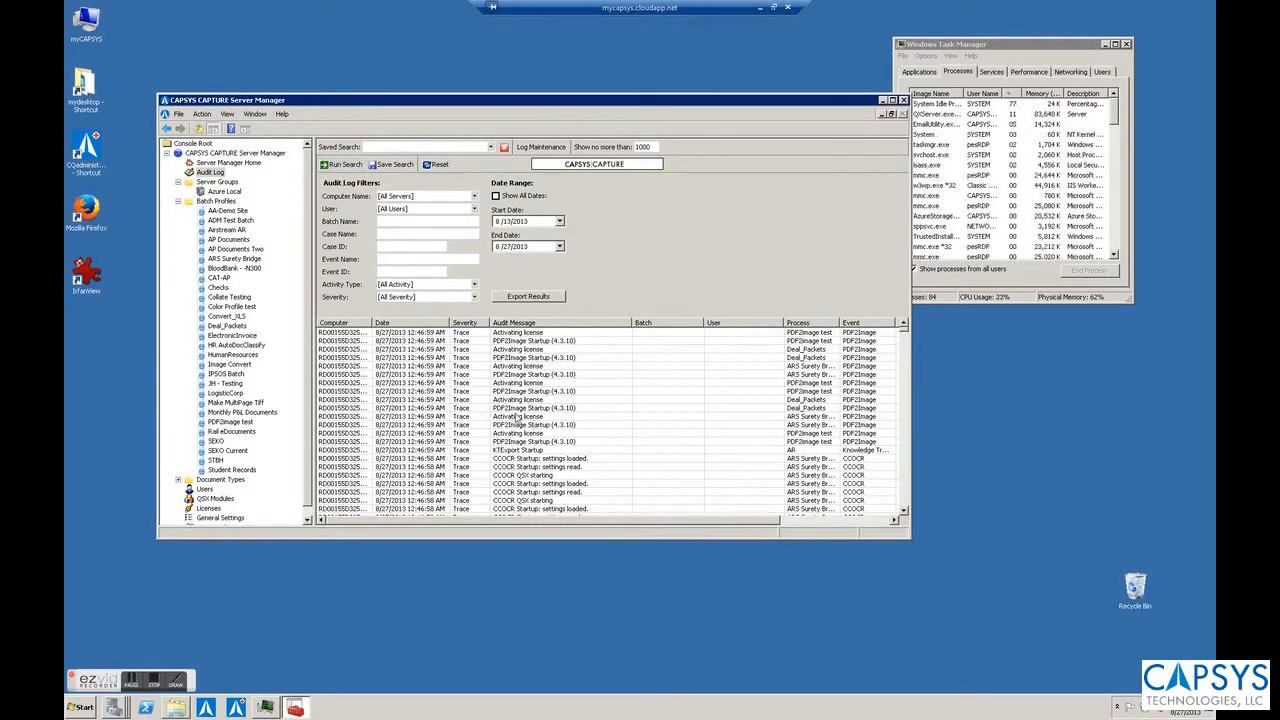
left_click(341, 166)
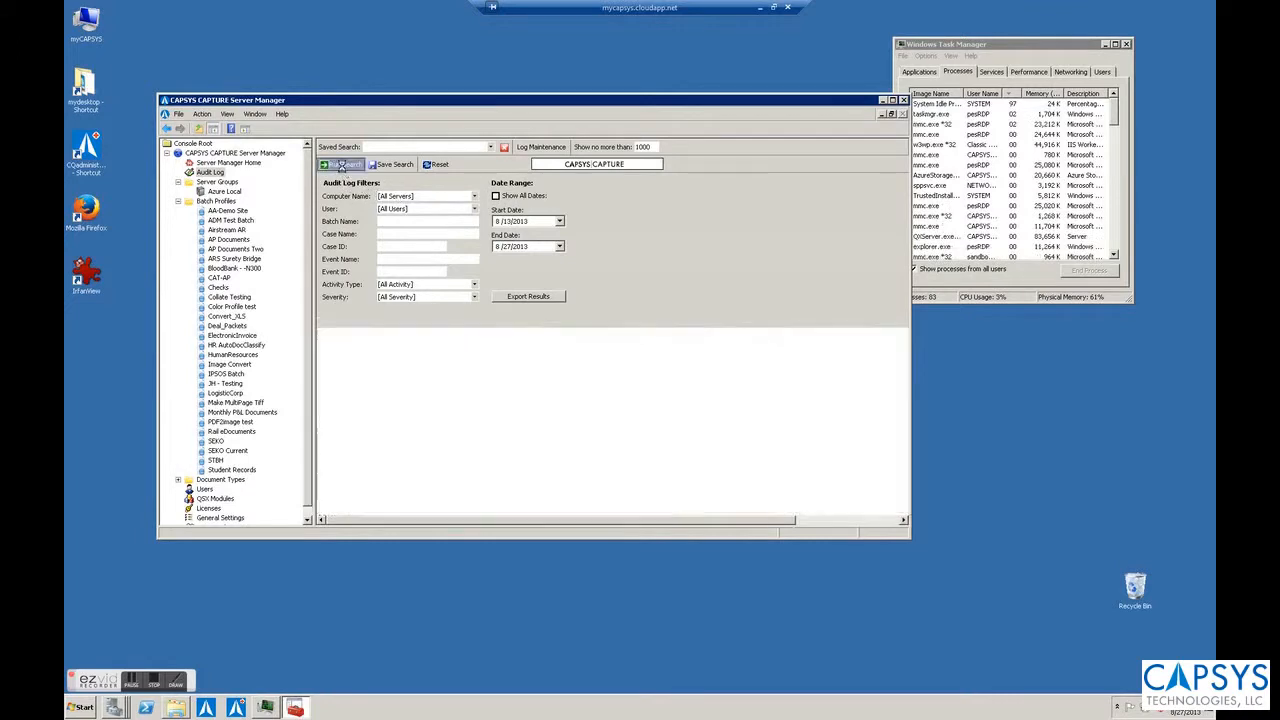
left_click(341, 166)
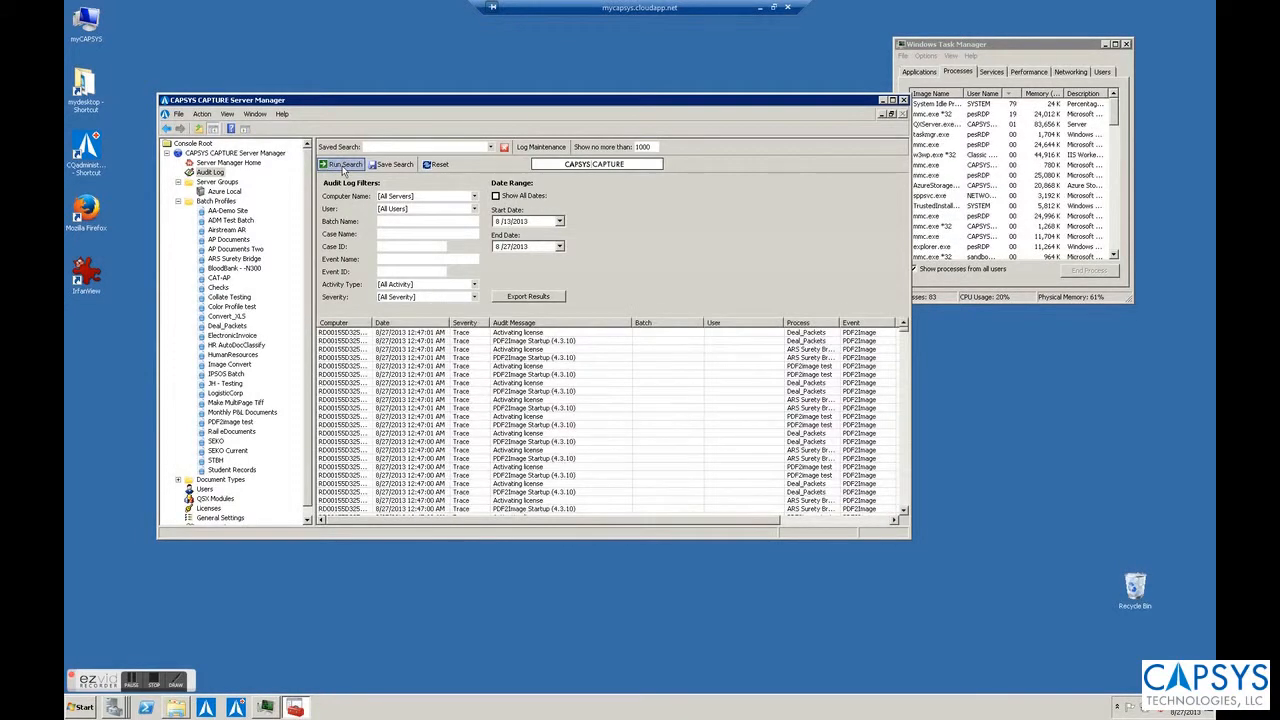
left_click(341, 166)
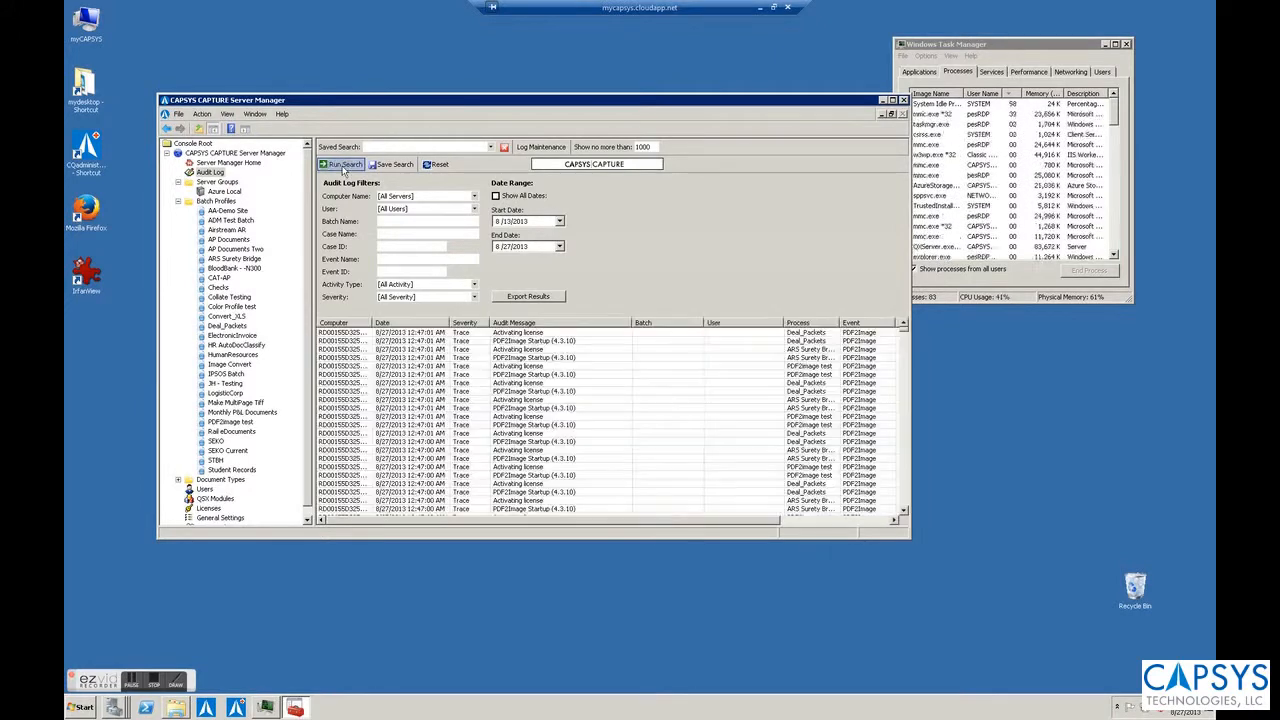
left_click(341, 166)
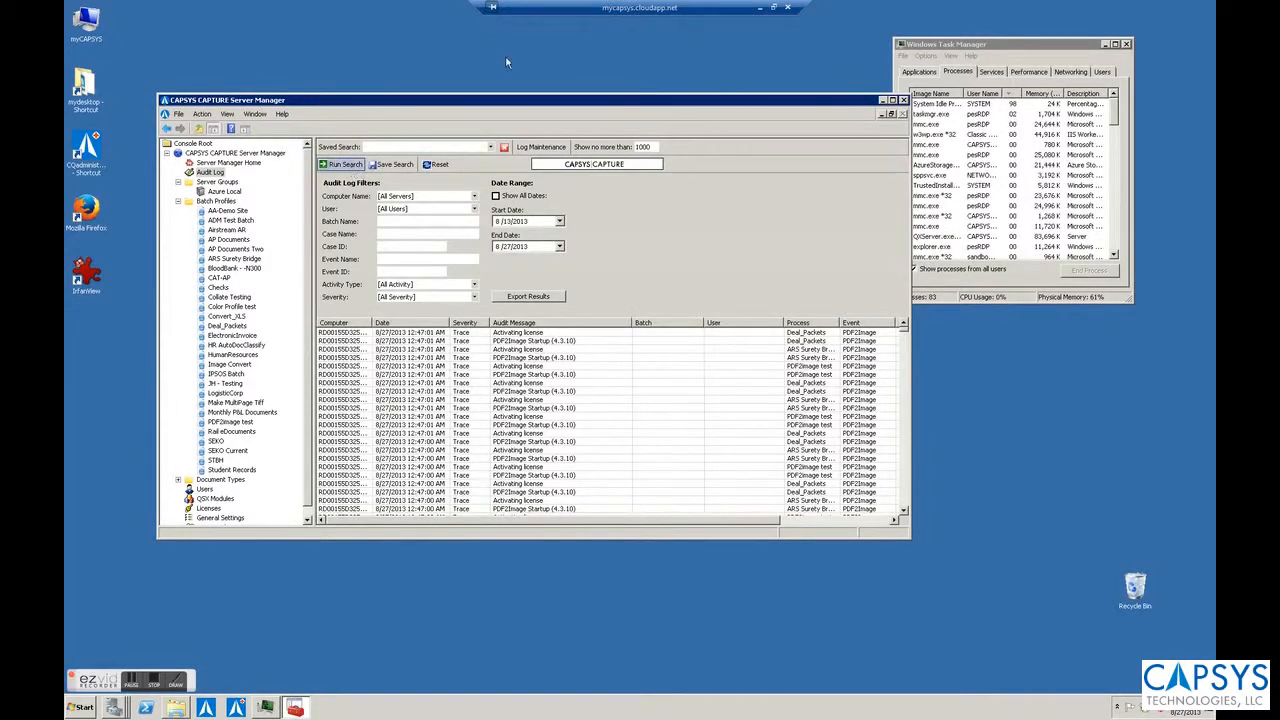
- Switch to Firefox and compare the 45678 e-mail in Gmail with pages 1 to 3 of its imported document in CAPSYS WebClient
left_click(759, 7)
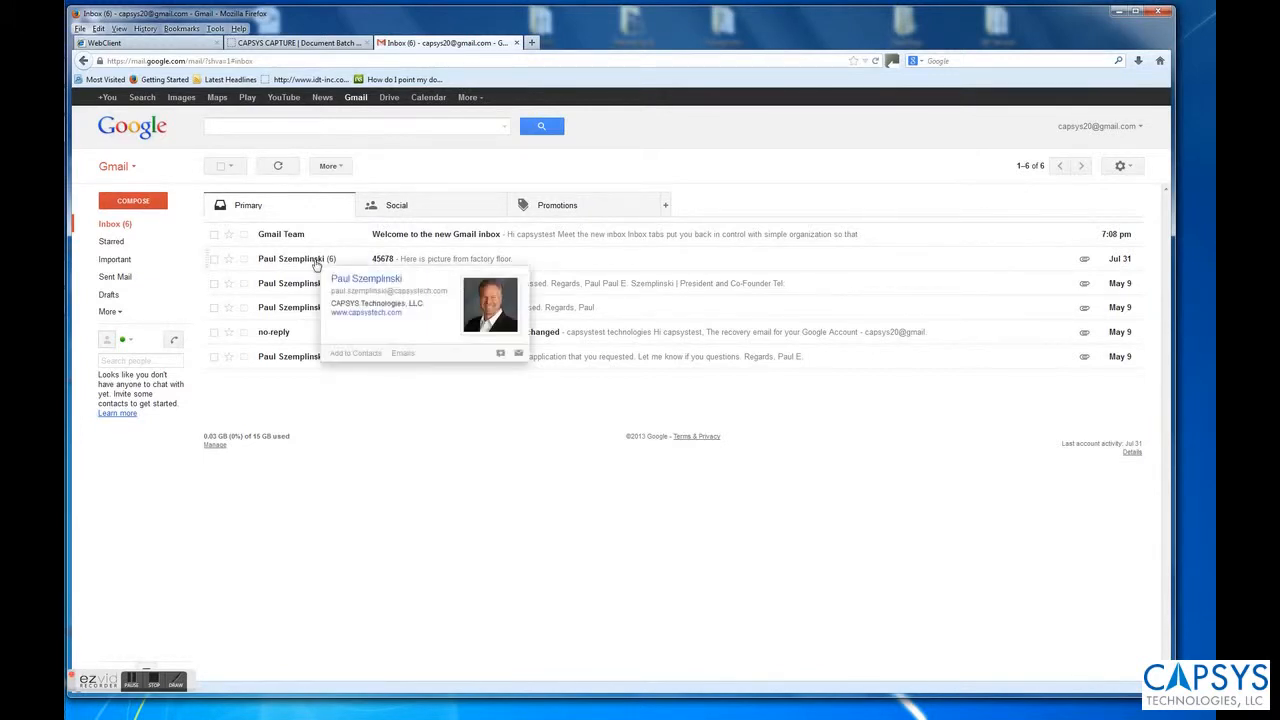
left_click(314, 259)
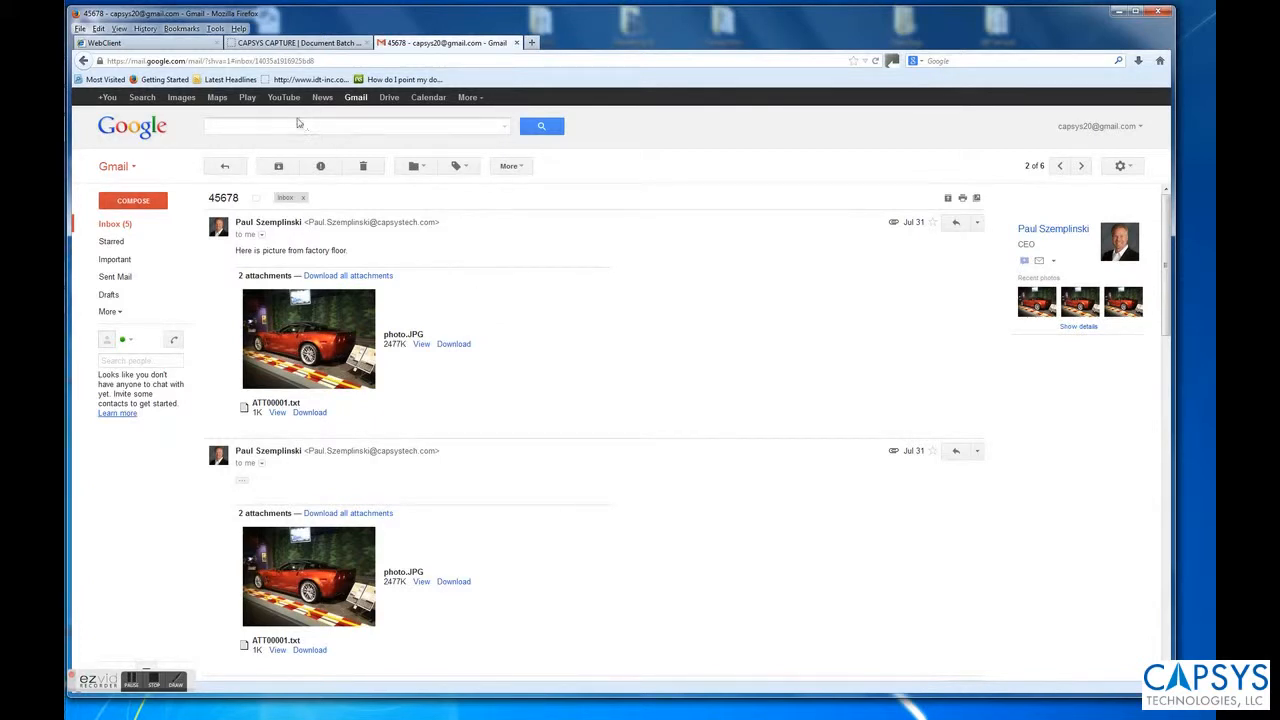
left_click(165, 44)
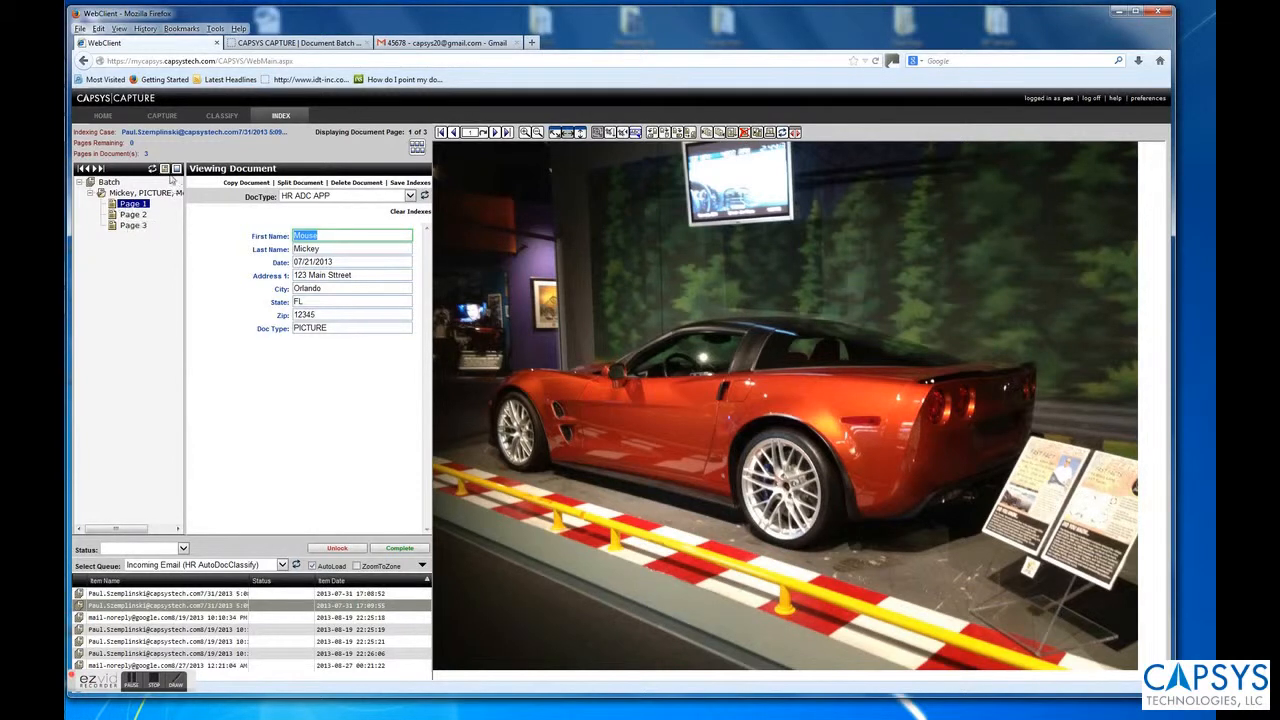
left_click(130, 216)
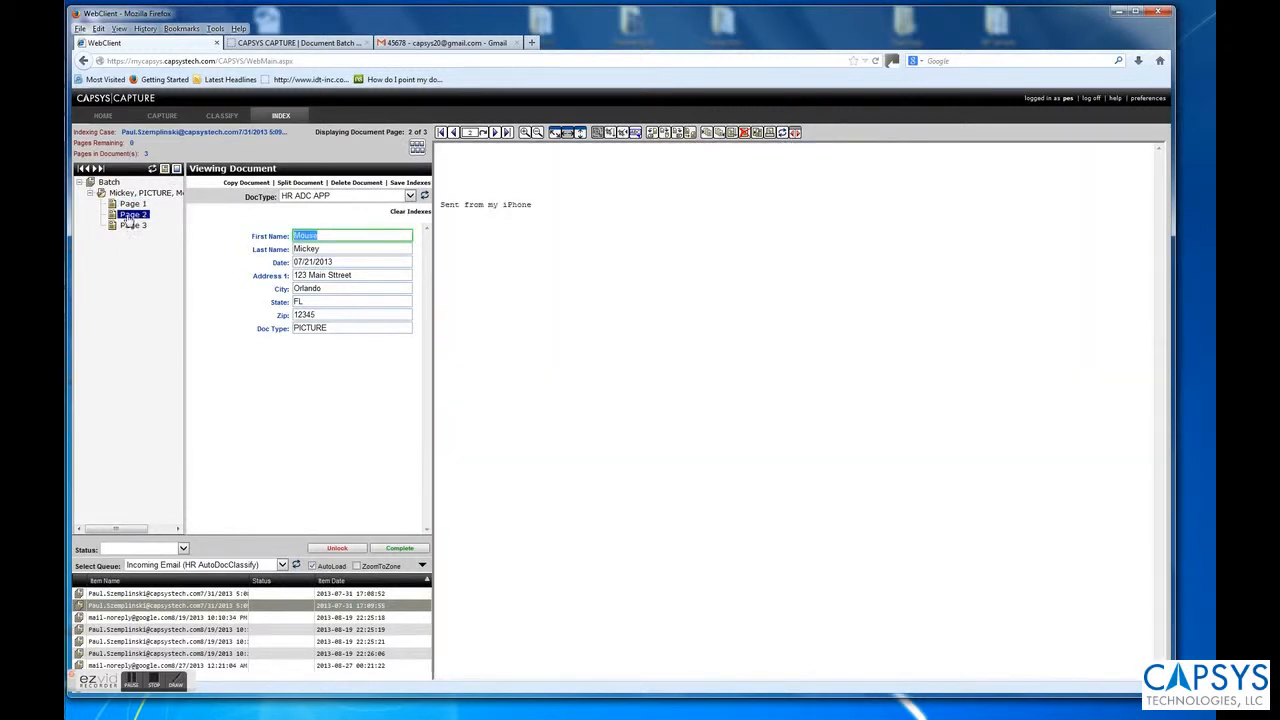
left_click(127, 226)
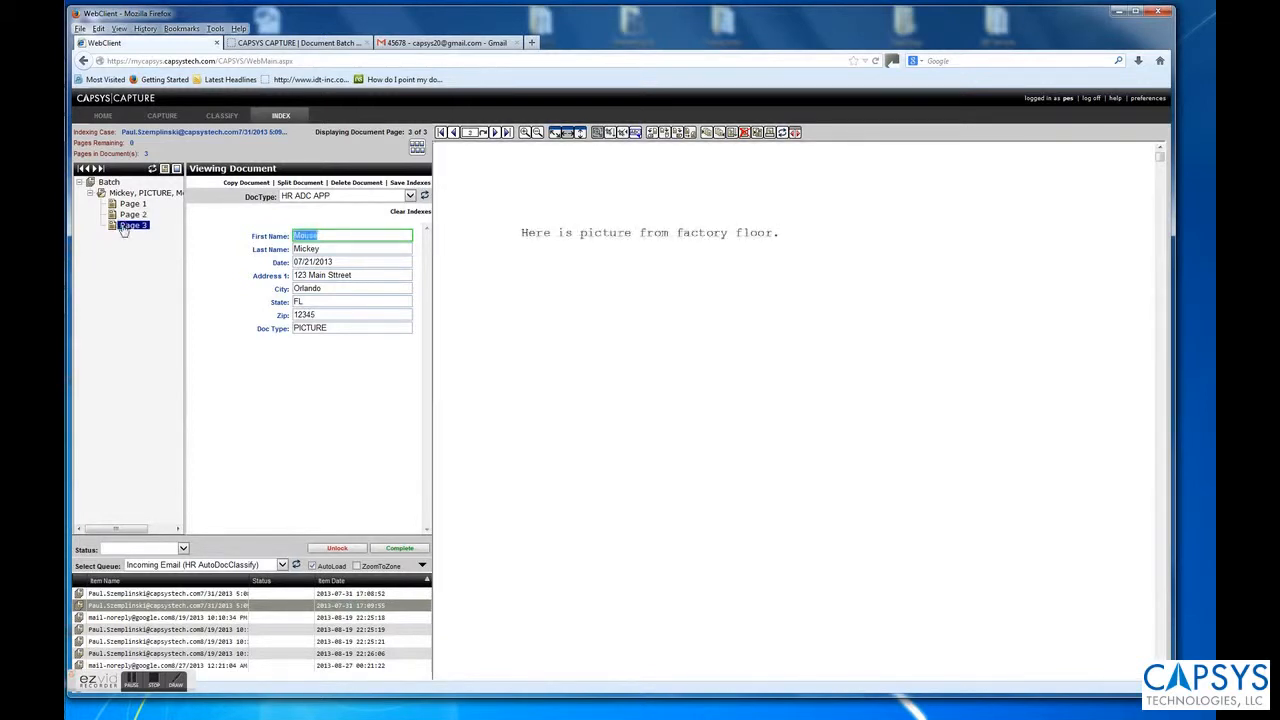